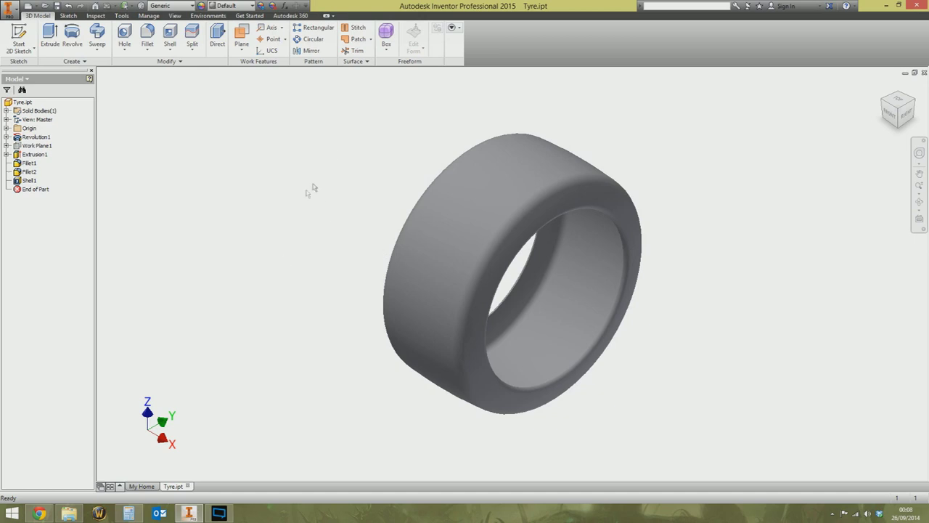
Start free-orbiting the view around the shelled Tyre part
key(F4)
Rotate the tyre so its opening faces right
drag(349, 183, 397, 182)
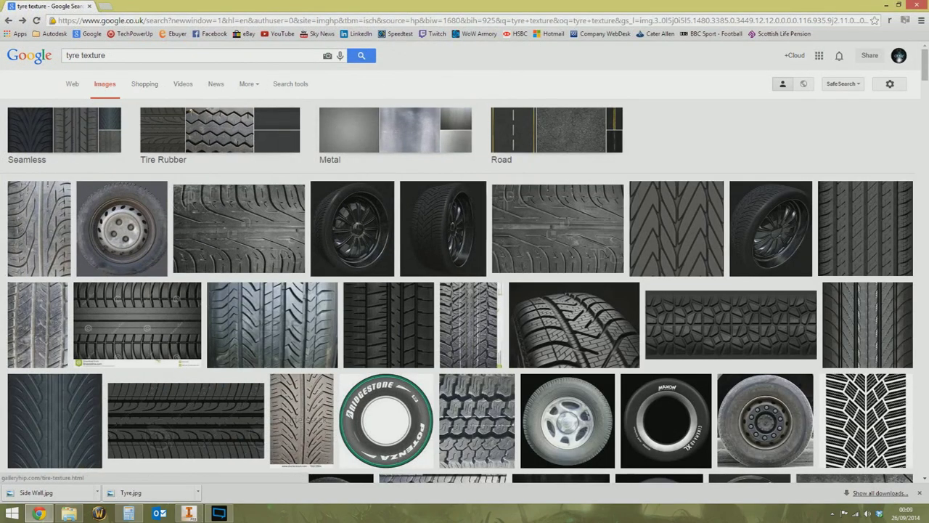
Browse the tyre texture results and preview the dark 'Tire Texture - Viewing Gallery' tread image
scroll(396, 284, down, 3)
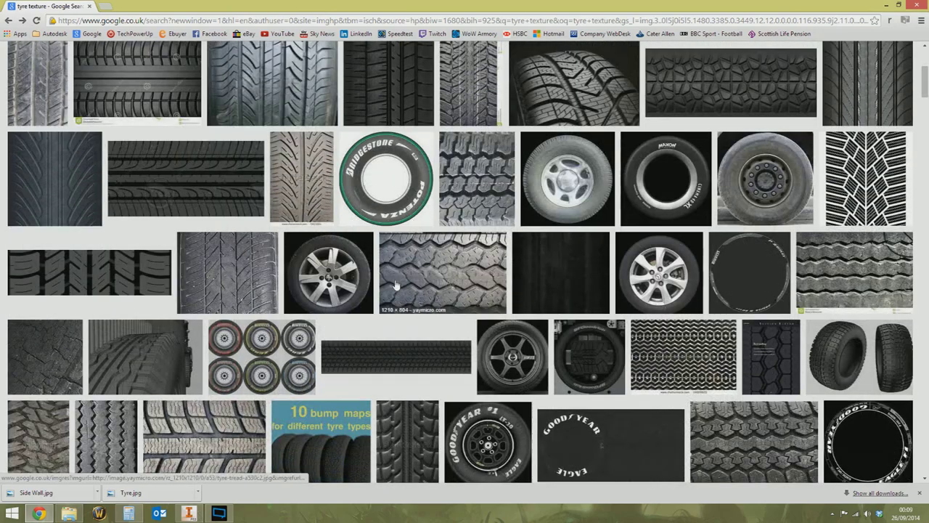
scroll(397, 284, up, 3)
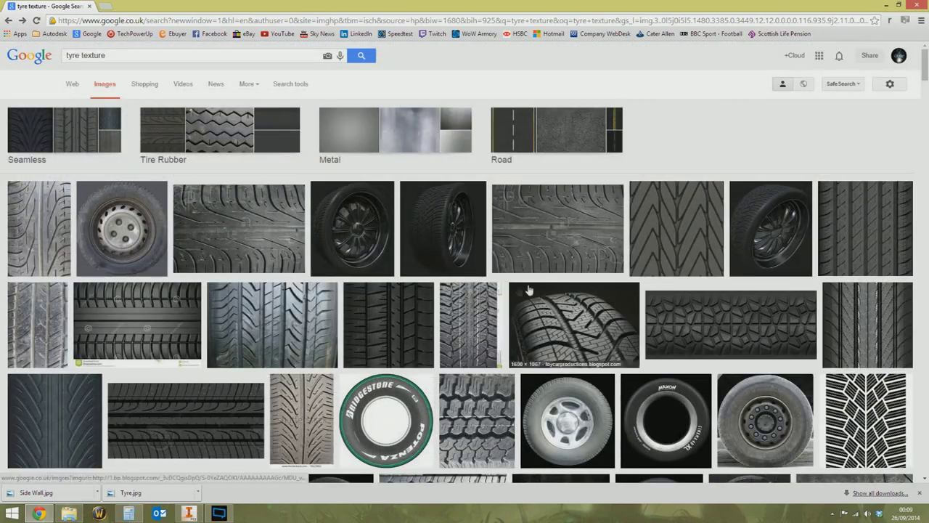
scroll(283, 355, down, 2)
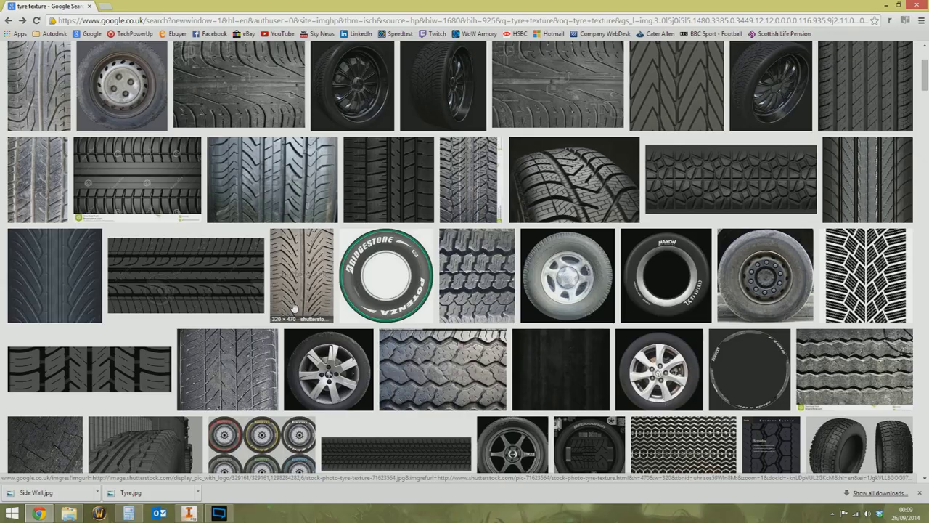
scroll(326, 304, down, 3)
click(326, 304)
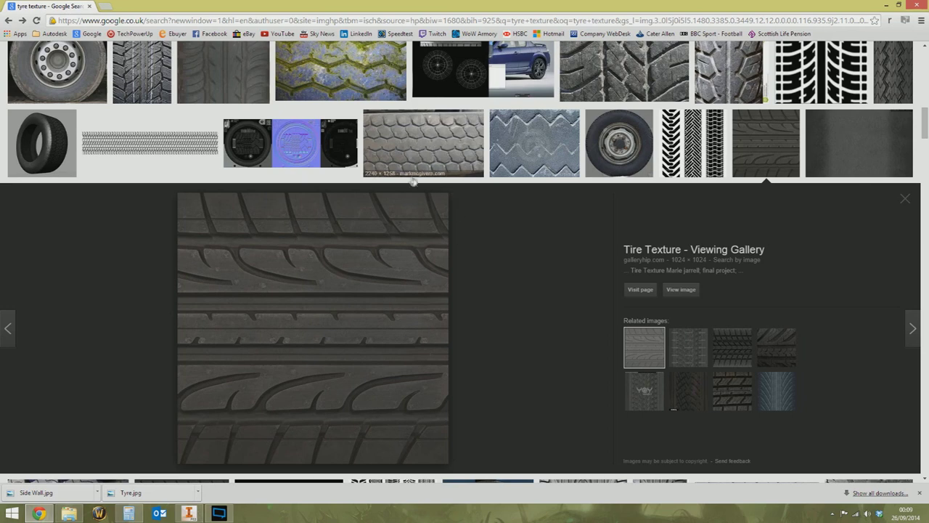
Begin saving the tread image with Save image as, cancel it, and minimize Chrome
scroll(414, 191, up, 1)
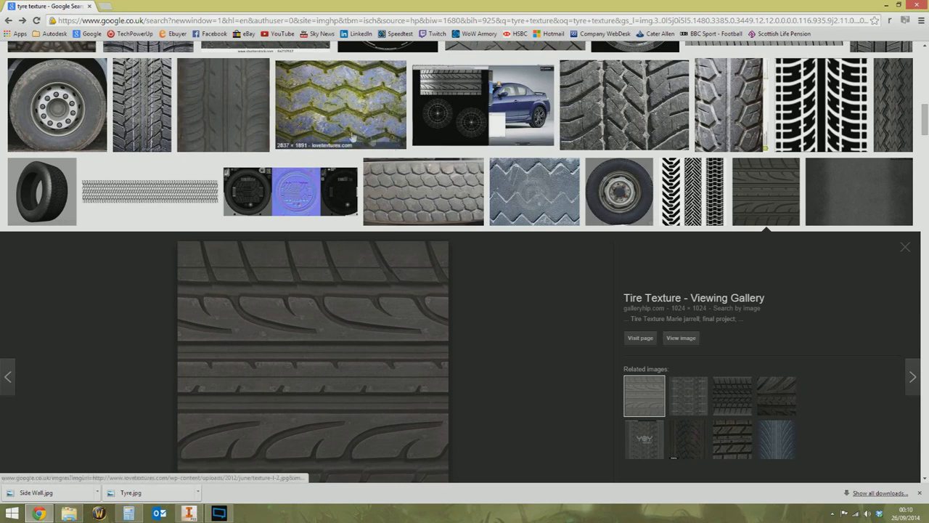
scroll(302, 307, down, 6)
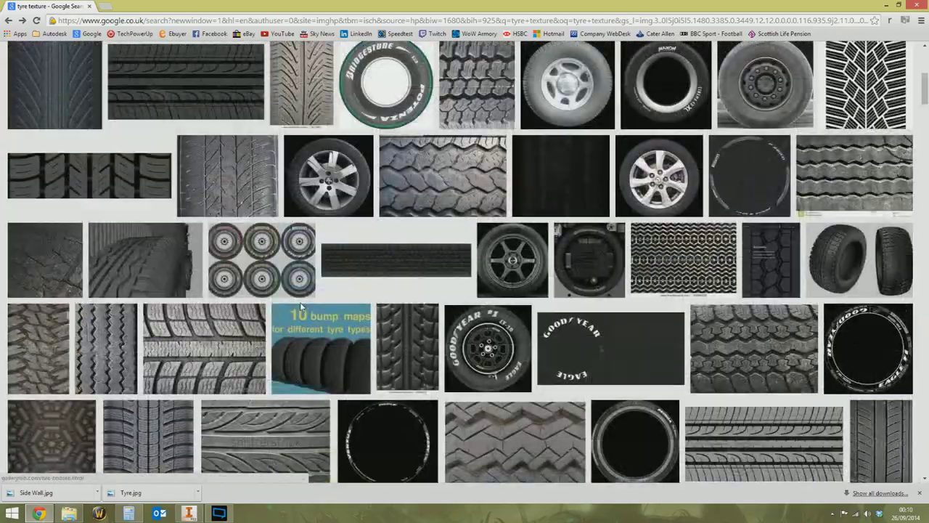
scroll(301, 307, up, 5)
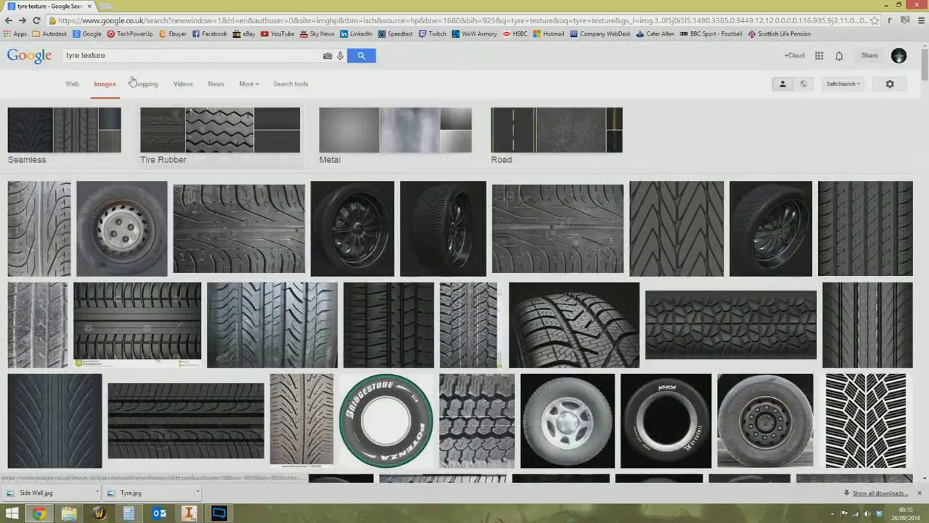
scroll(404, 237, down, 6)
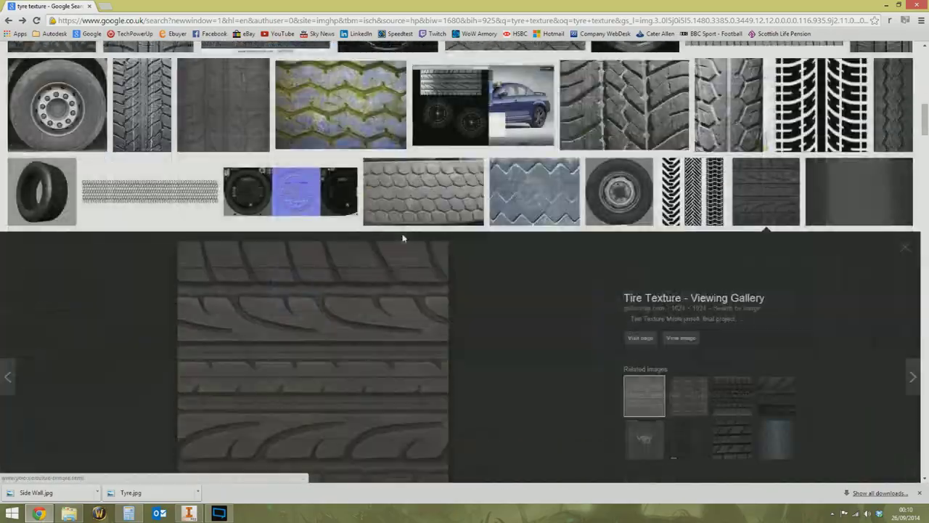
scroll(377, 230, down, 3)
scroll(342, 207, up, 1)
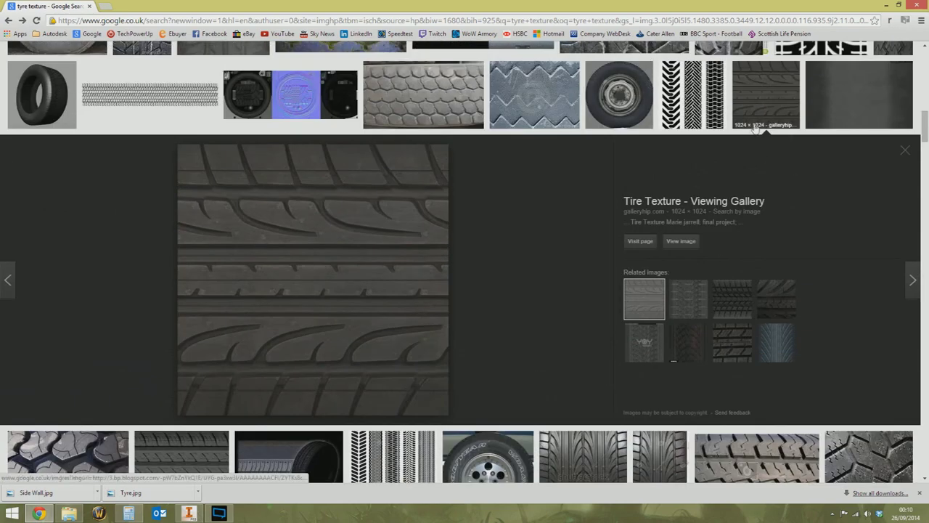
right_click(352, 194)
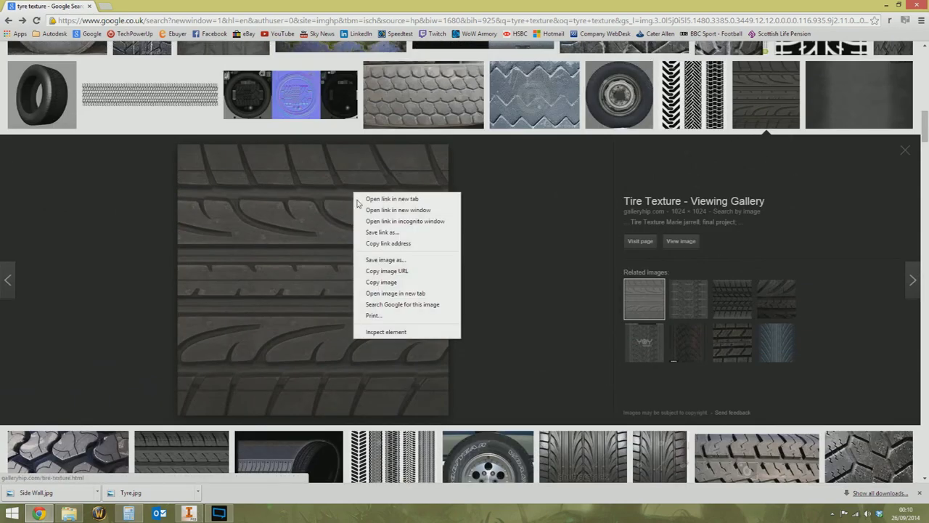
click(402, 263)
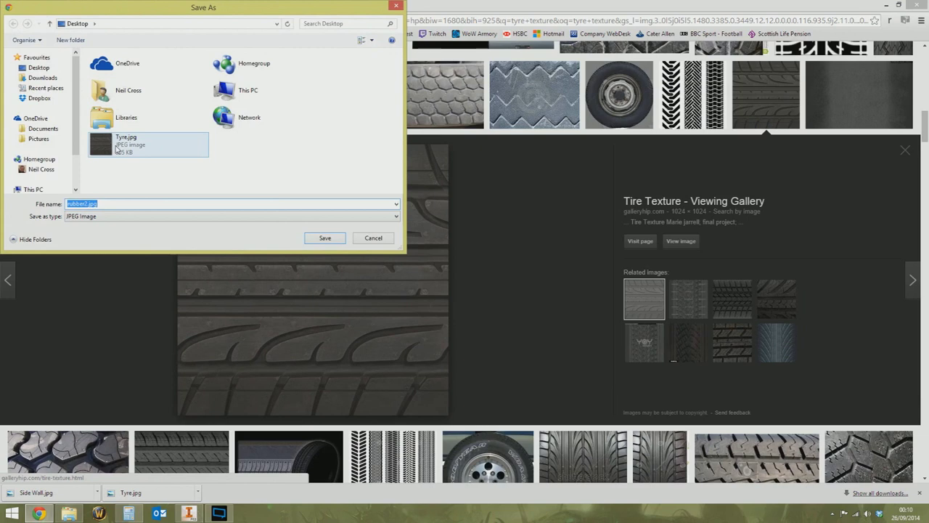
click(373, 238)
click(39, 513)
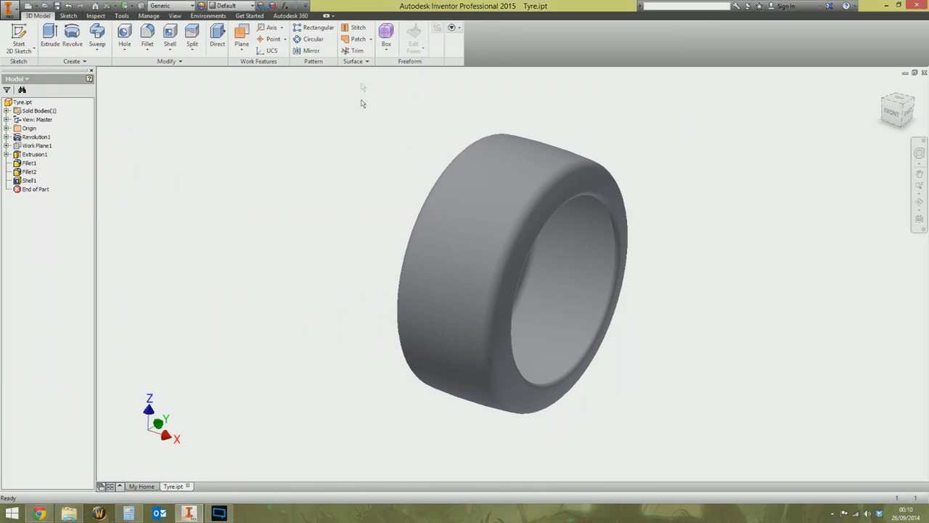
click(425, 233)
middle_drag(425, 234, 410, 261)
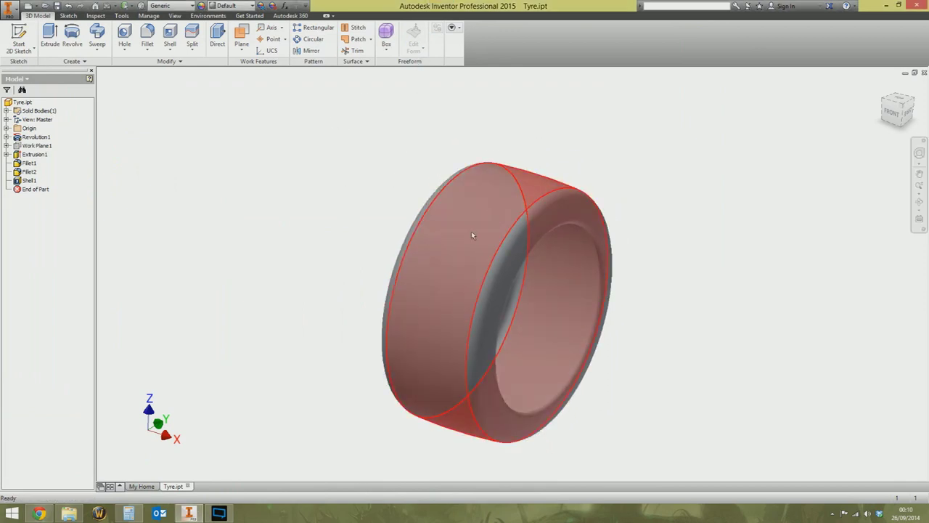
click(539, 213)
click(440, 211)
shift+middle_drag(440, 212, 407, 214)
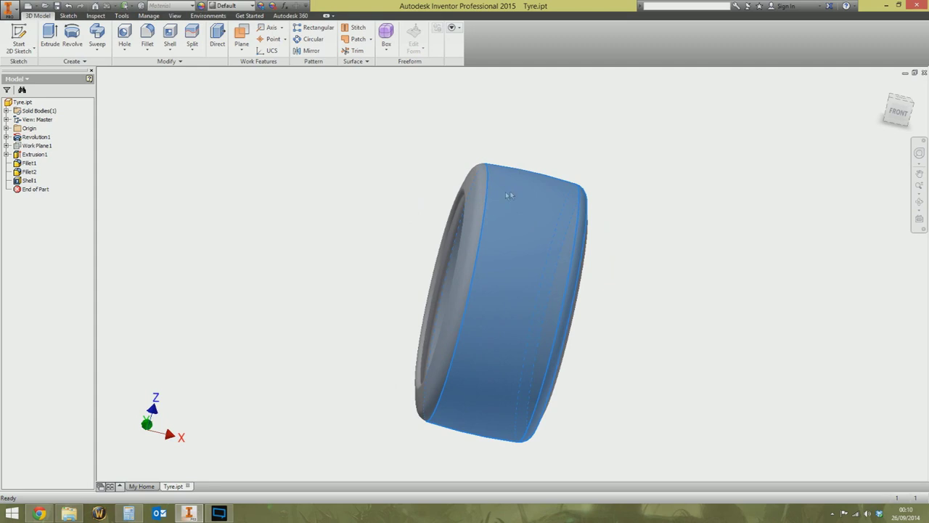
shift+middle_drag(543, 261, 407, 283)
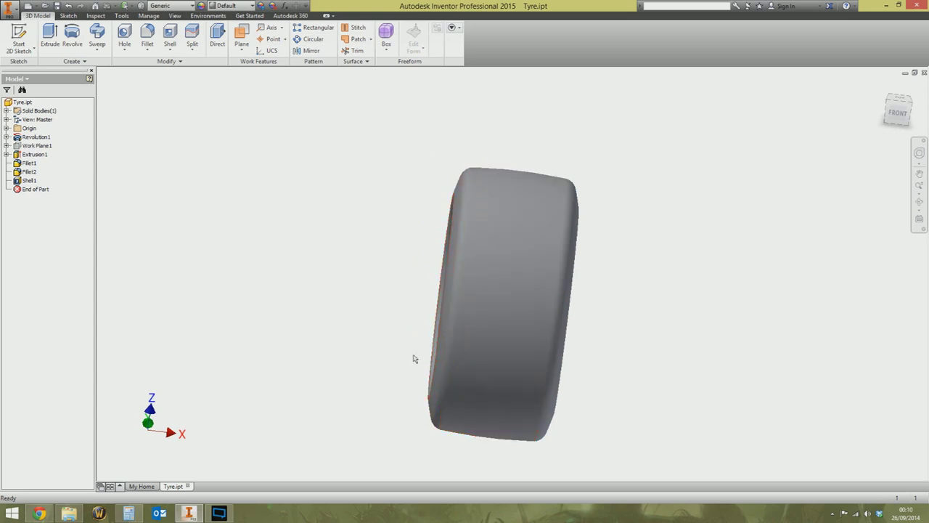
shift+middle_drag(467, 290, 385, 317)
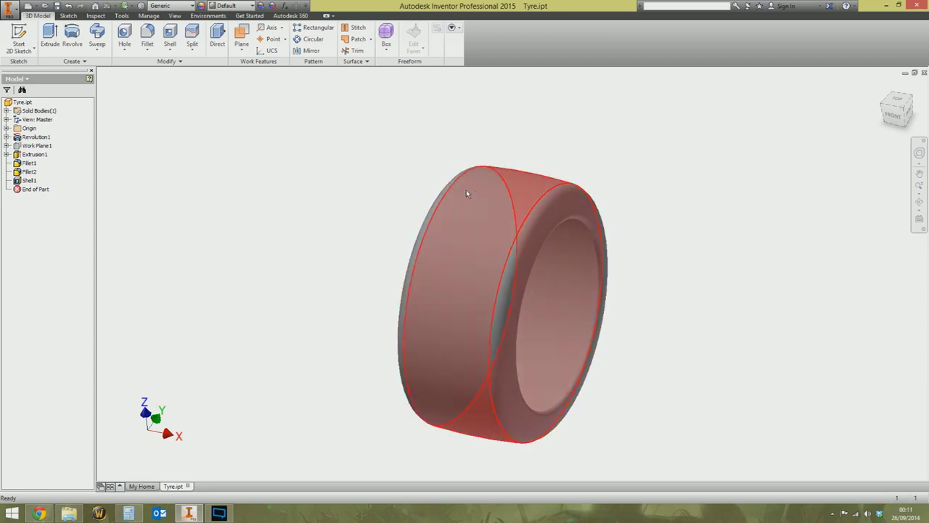
Start a 2D sketch on the XZ Plane and project the tyre's cut edges
click(20, 41)
click(7, 128)
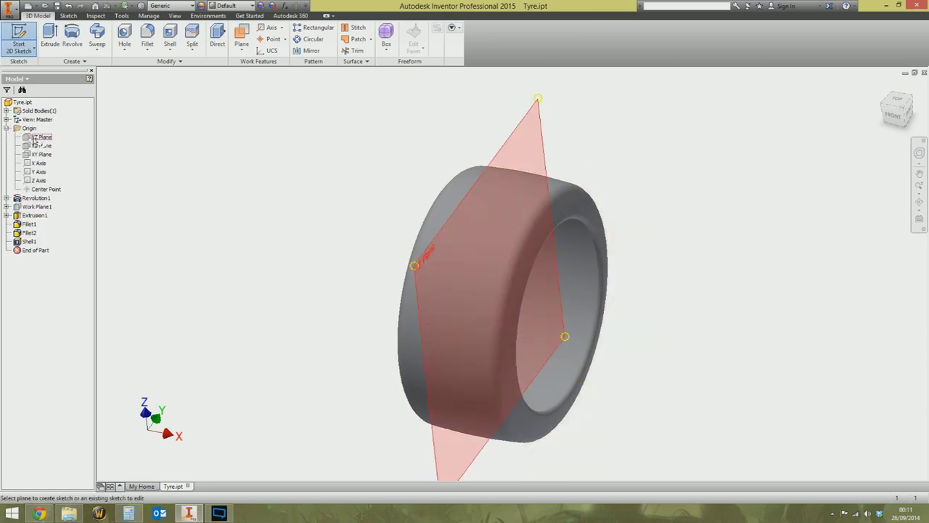
click(40, 147)
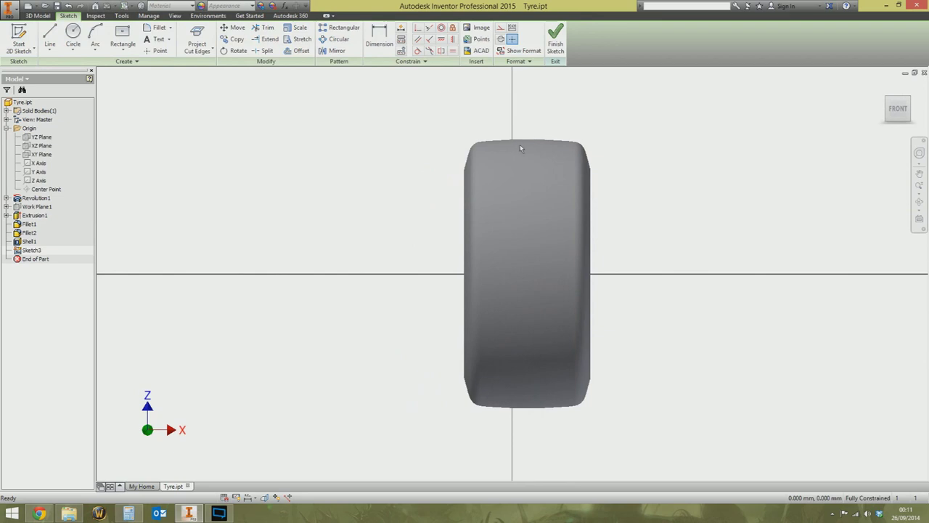
scroll(473, 148, down, 2)
middle_drag(473, 148, 371, 225)
click(197, 38)
Add a driven 114.902 dimension across the tread profile's width
click(379, 36)
click(302, 217)
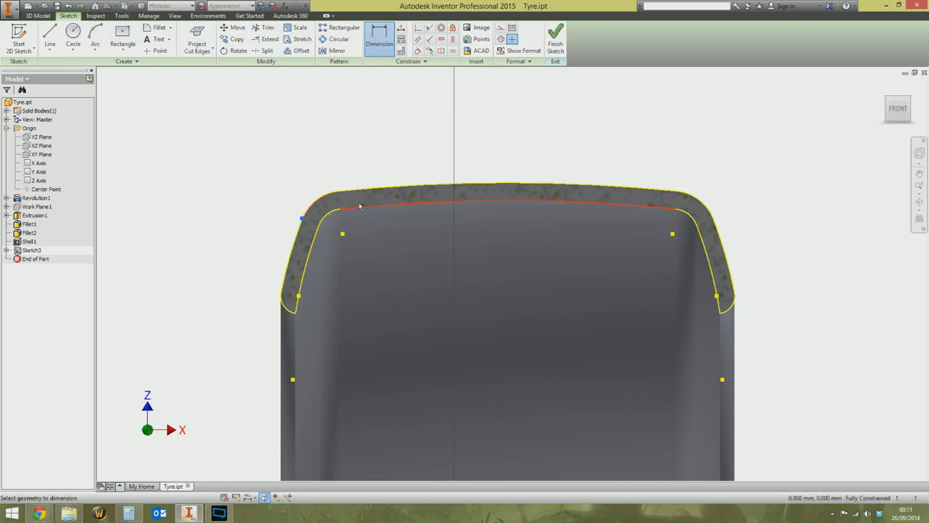
click(713, 217)
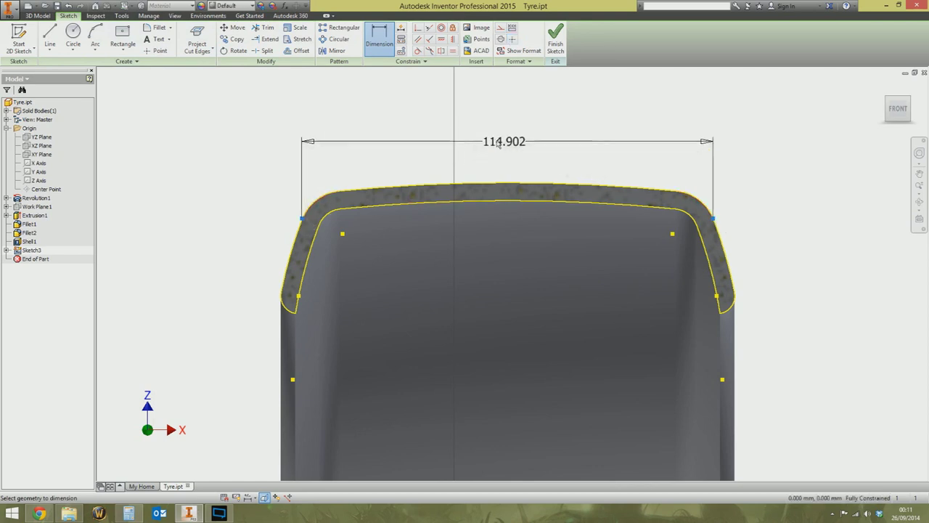
click(499, 139)
click(210, 90)
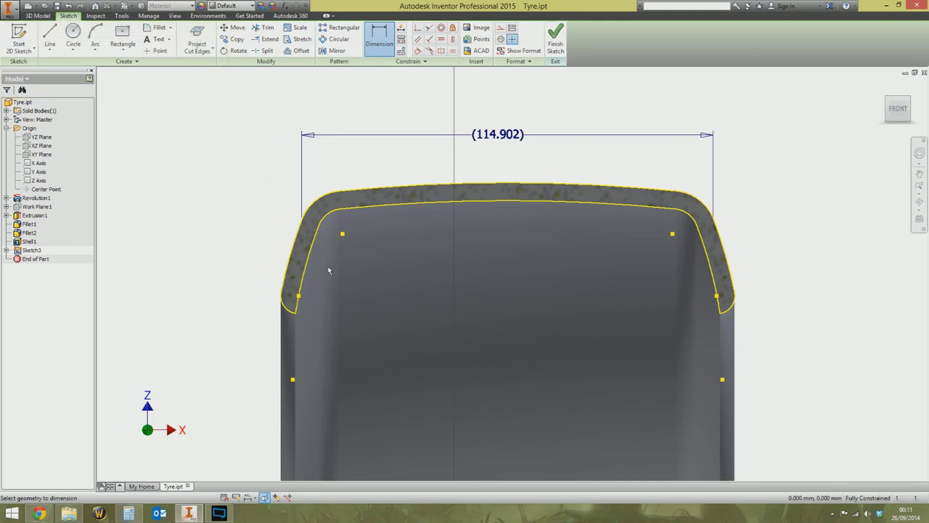
Divide 114.902 by 10 in Calculator to get 11.4902, then finish the sketch
click(127, 512)
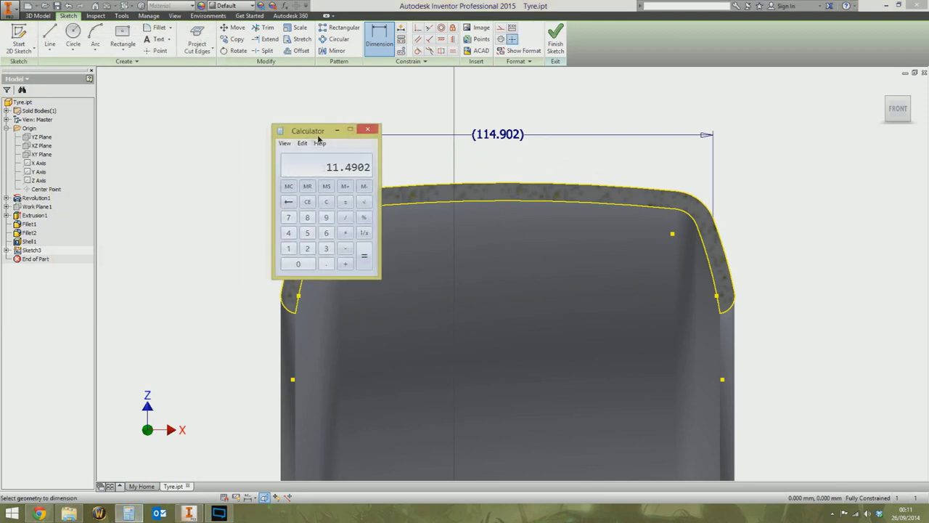
drag(322, 137, 280, 140)
key(Escape)
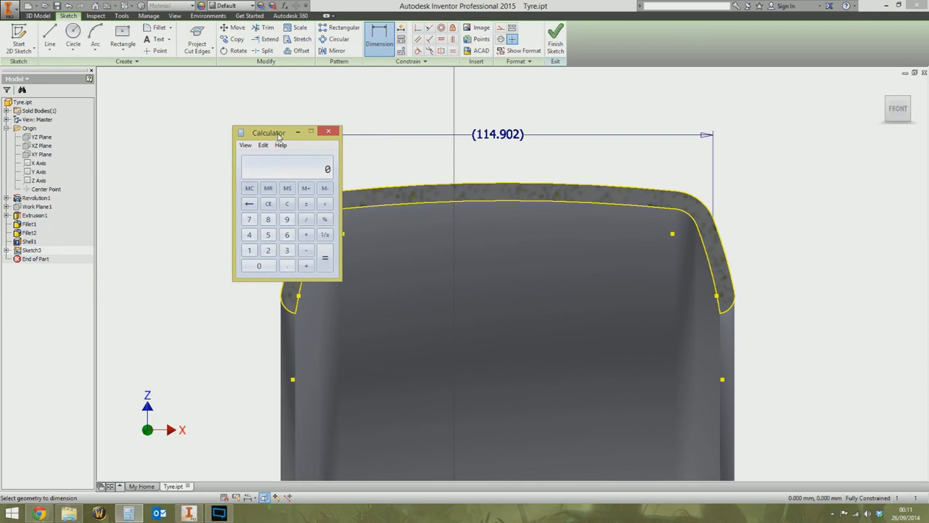
text(114.902)
text(10)
key(Return)
drag(279, 137, 204, 121)
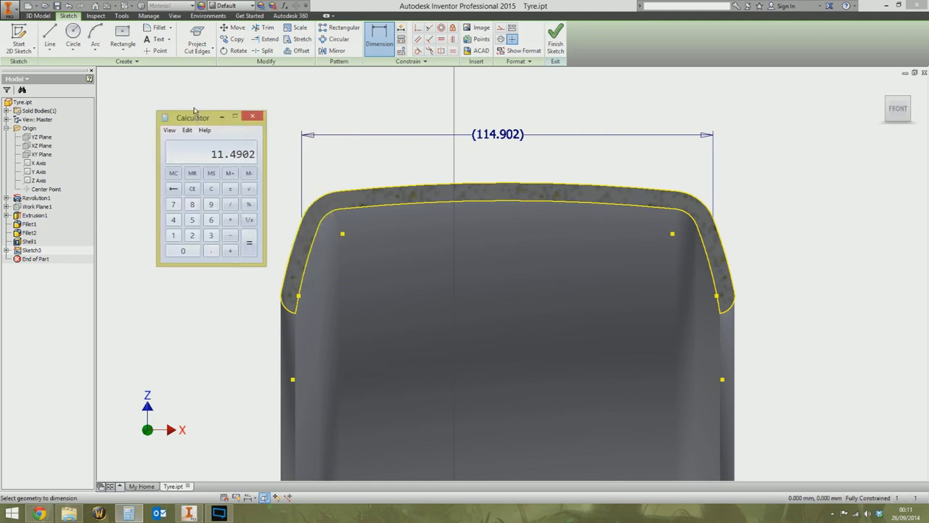
click(221, 116)
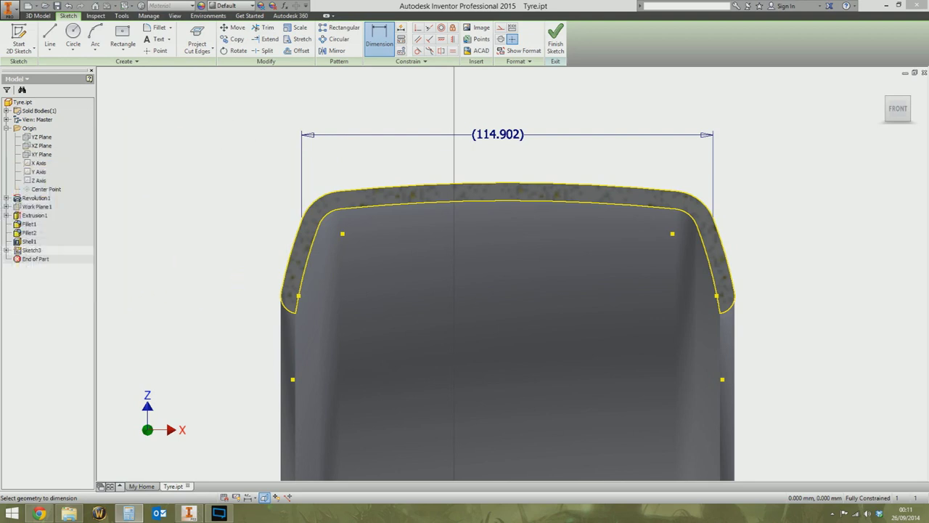
click(554, 40)
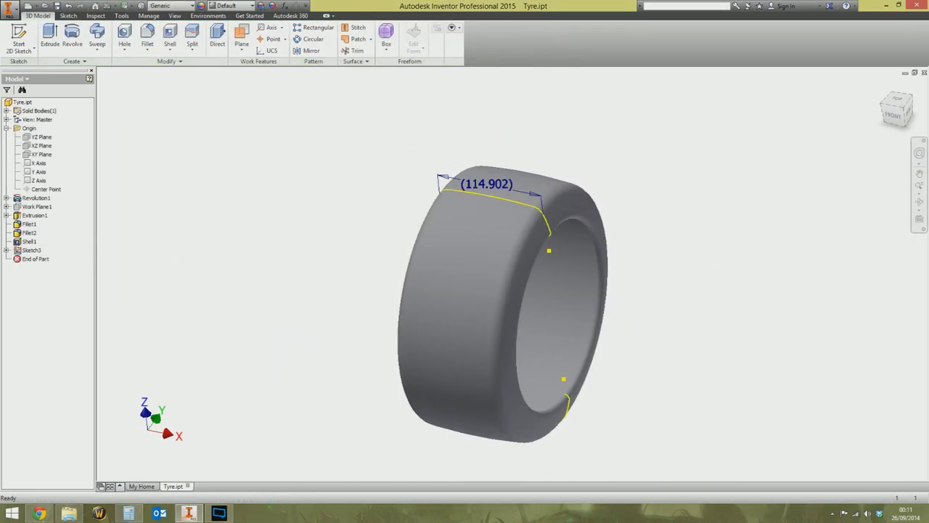
Delete Sketch3 from the Tyre part
right_click(27, 250)
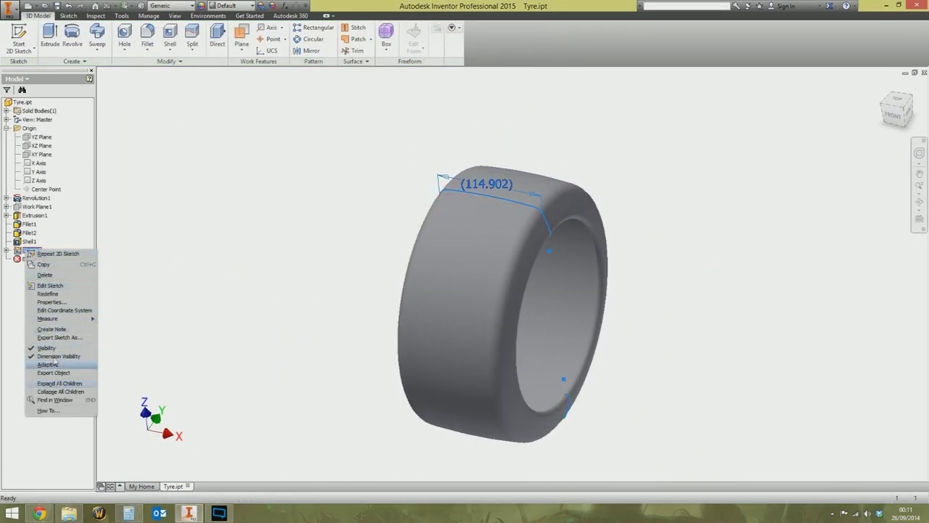
click(51, 277)
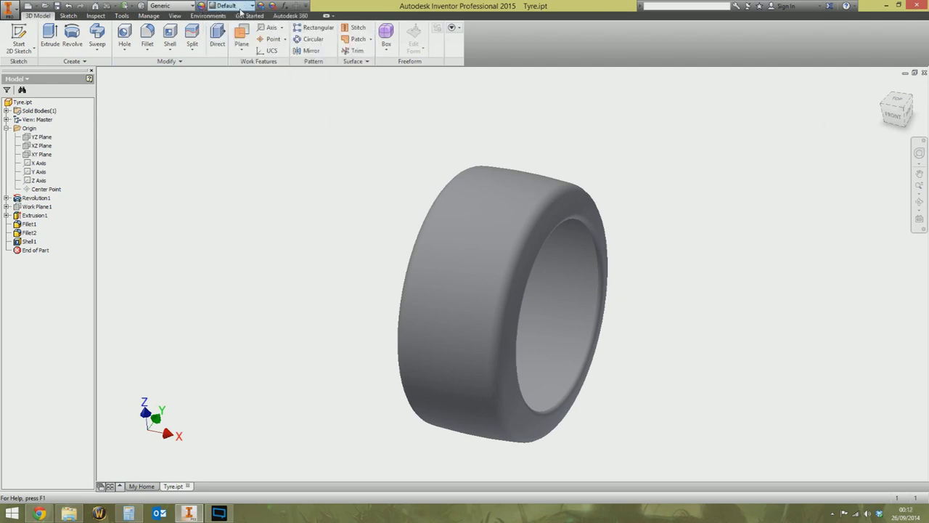
Browse the appearance libraries, checking Kumquat Library, then return to Inventor Material Library
click(201, 6)
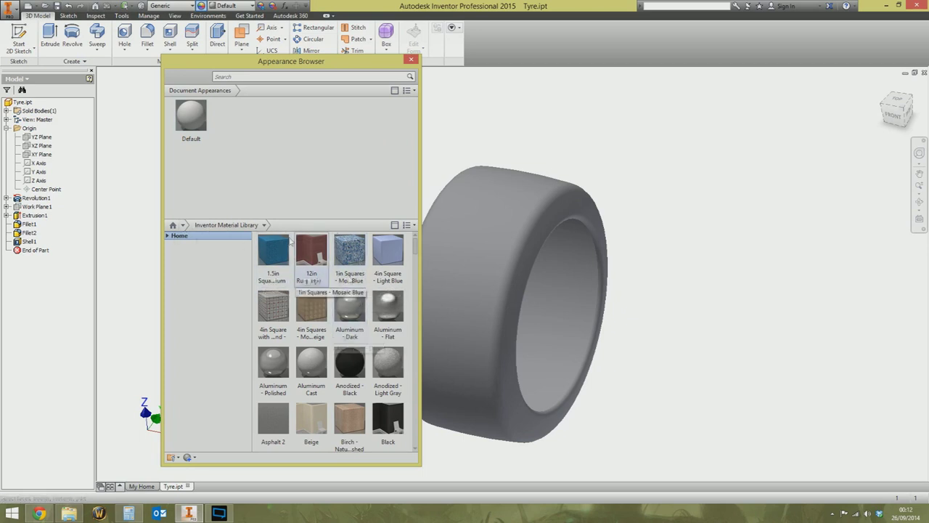
click(166, 236)
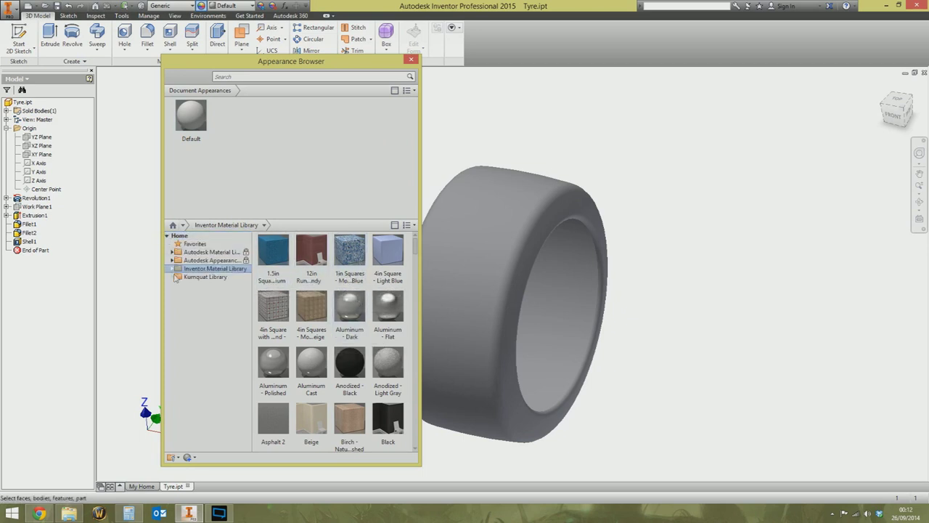
click(196, 277)
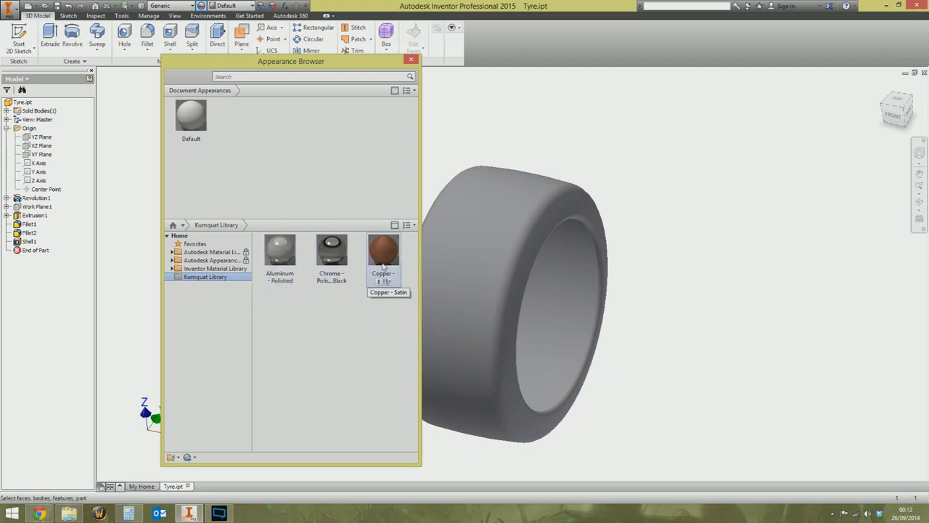
click(218, 268)
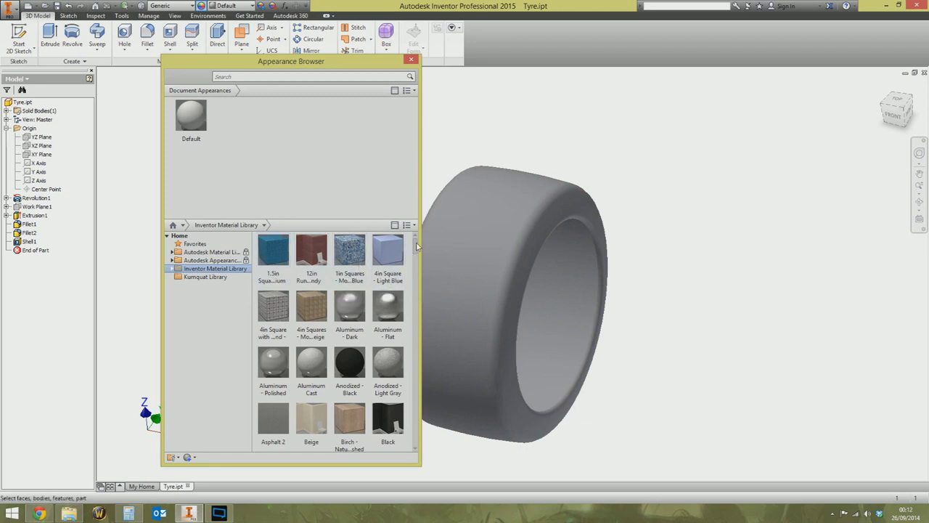
drag(417, 247, 417, 267)
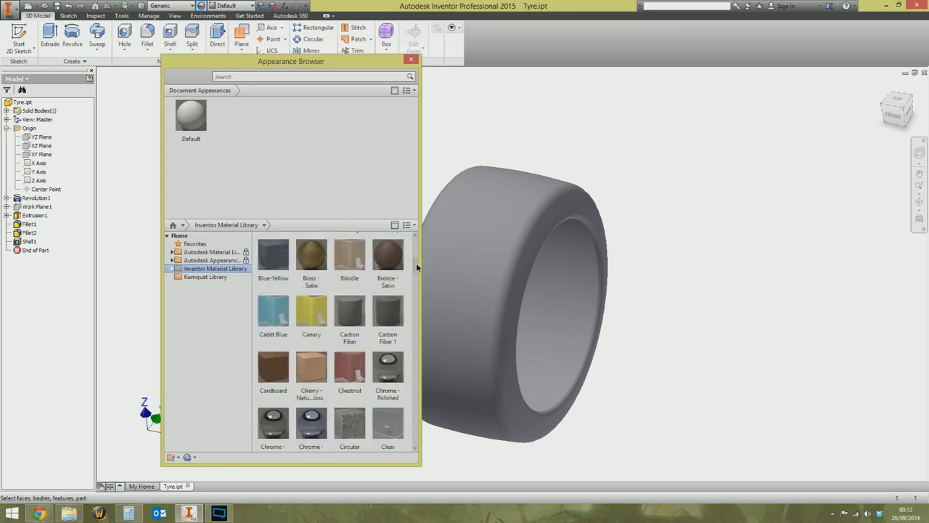
drag(418, 267, 418, 273)
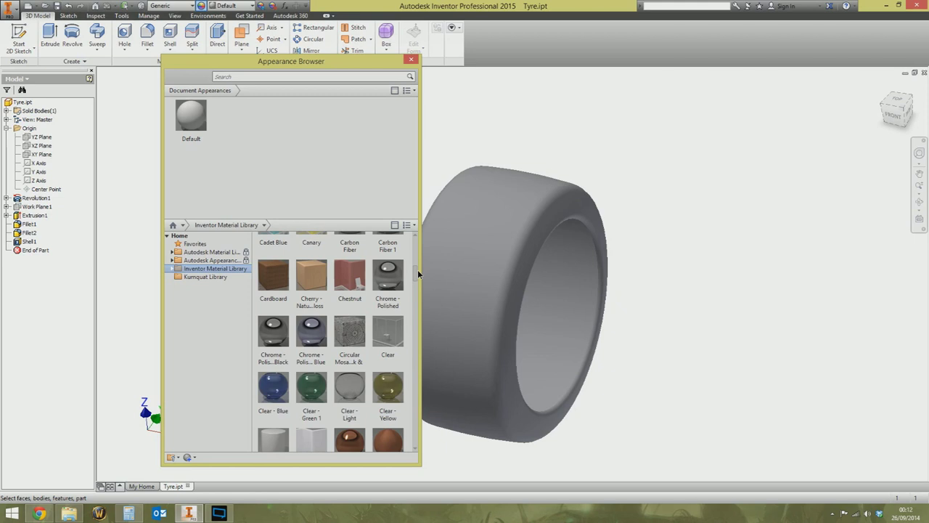
drag(418, 270, 416, 373)
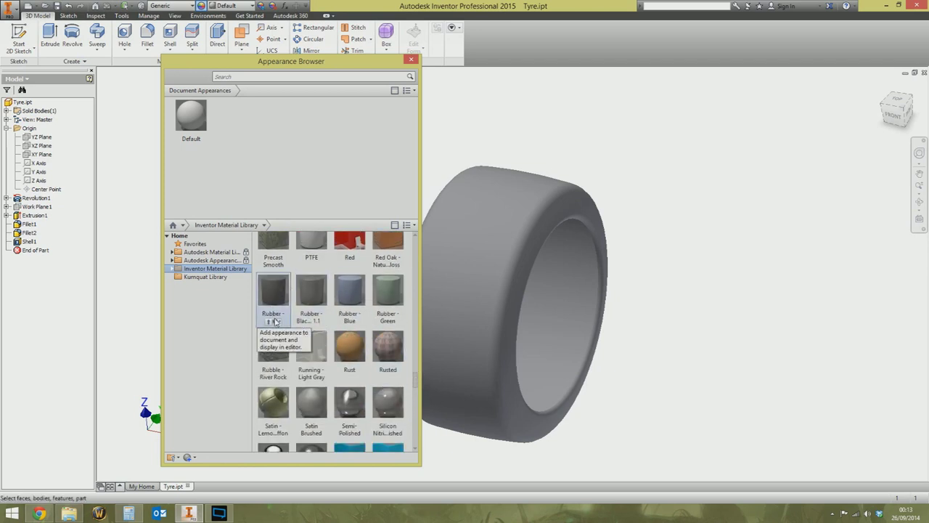
Add Rubber - Black to the document, duplicate it as 'Tyre', and open it for editing
right_click(271, 294)
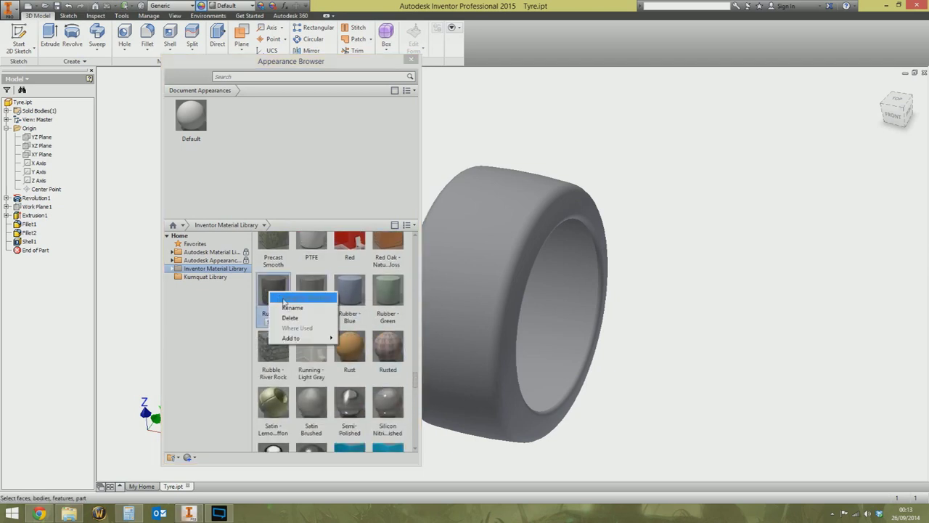
mouse_move(305, 338)
click(374, 343)
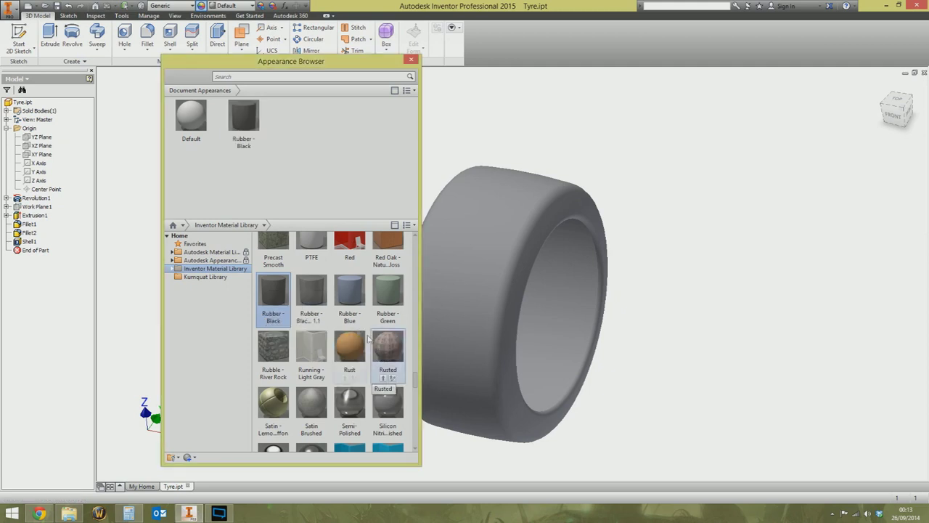
right_click(243, 118)
click(267, 153)
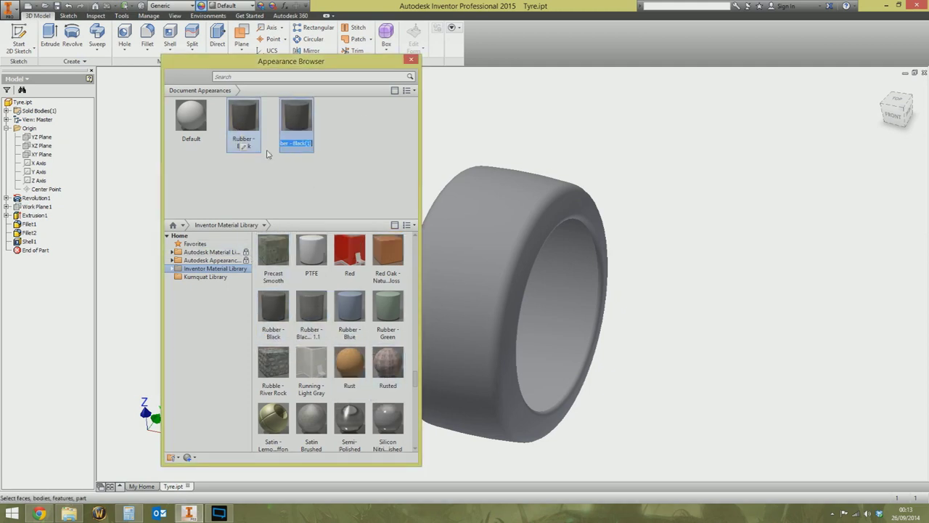
text(Tyre)
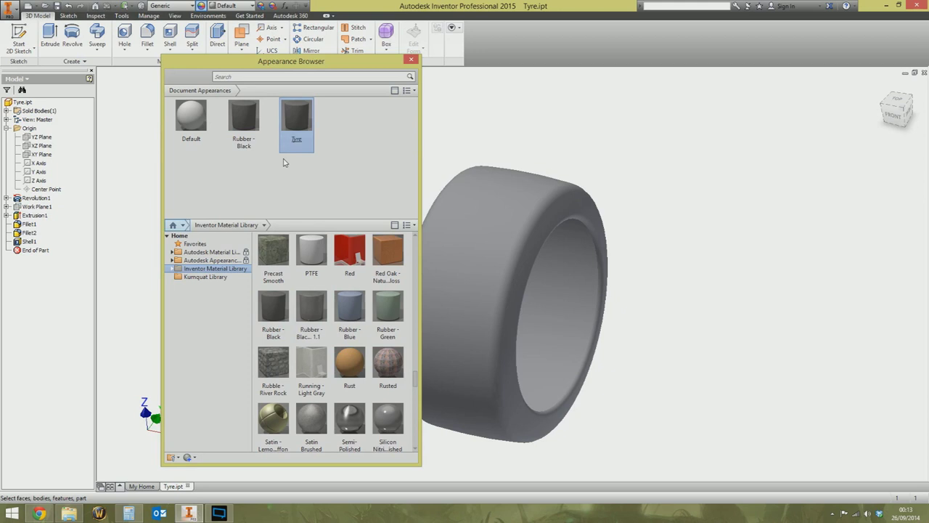
mouse_move(296, 148)
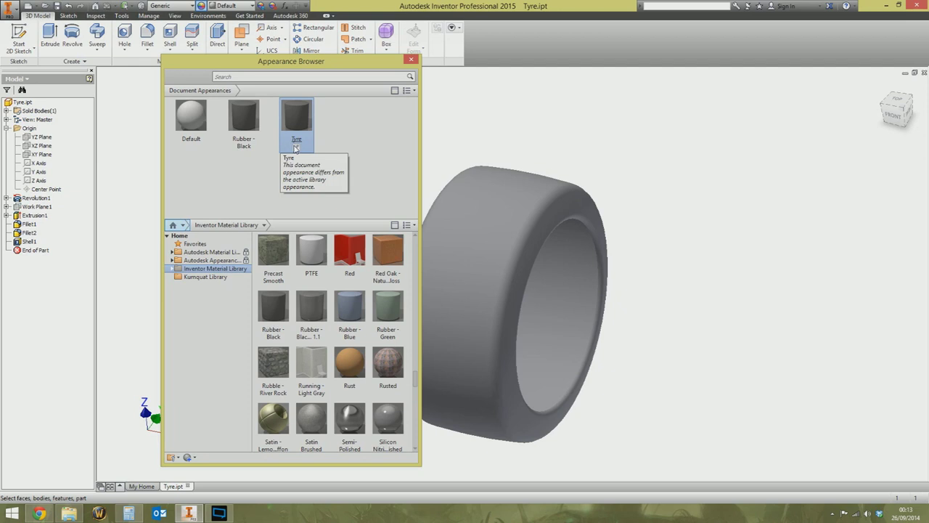
double_click(296, 147)
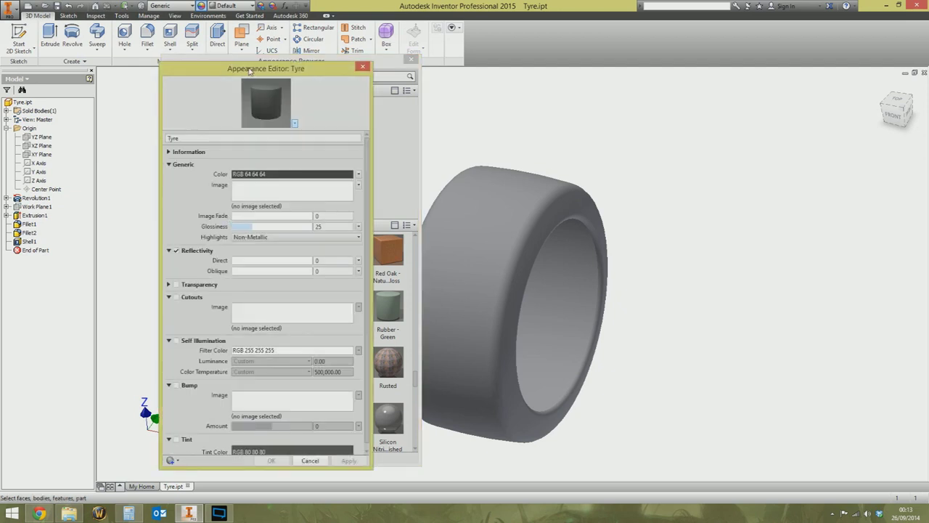
Close the Appearance Editor and Appearance Browser, then clear any selection on the tyre
click(362, 68)
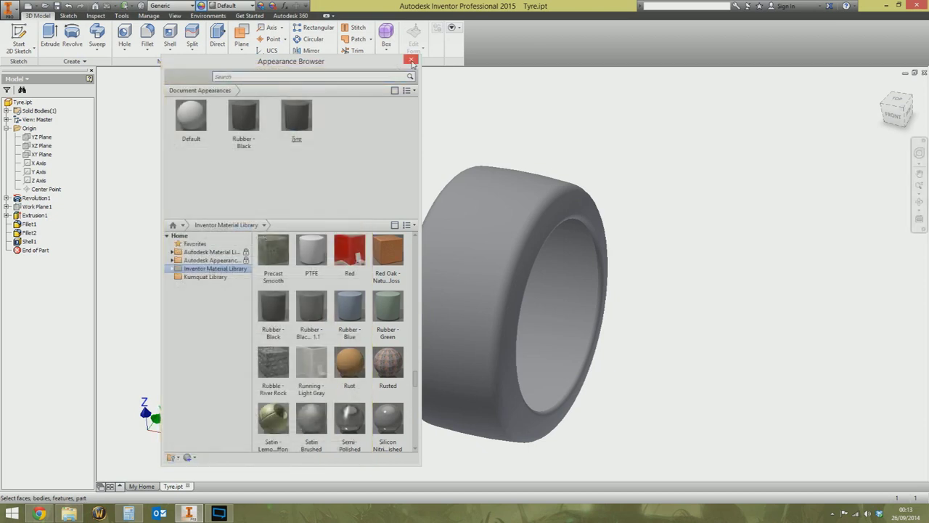
click(411, 59)
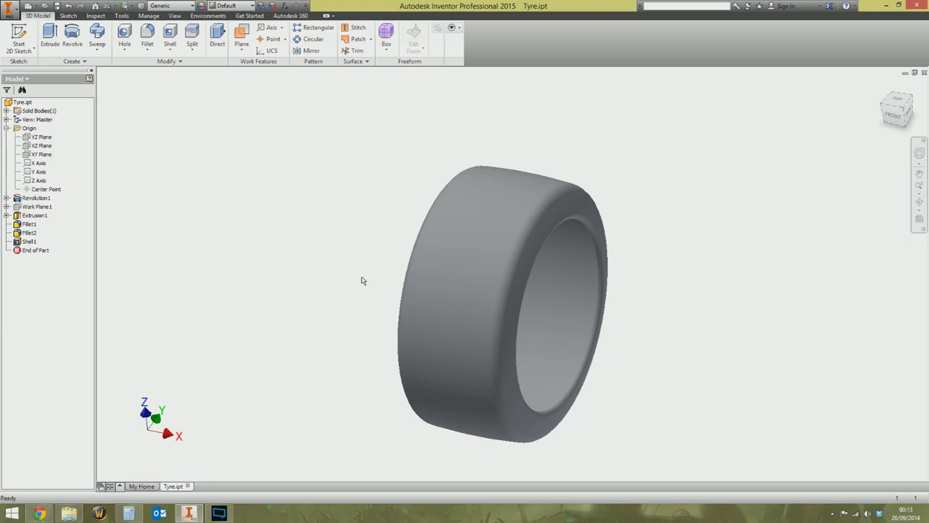
click(544, 209)
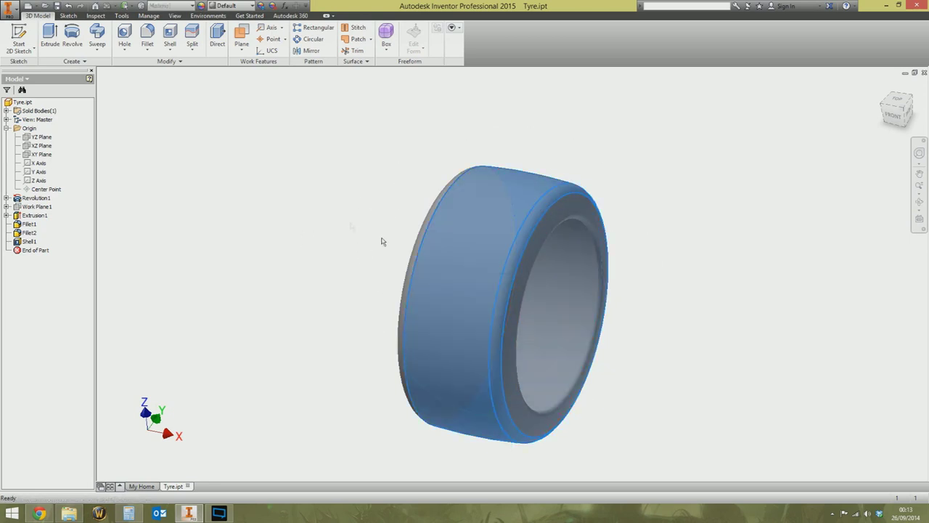
click(322, 217)
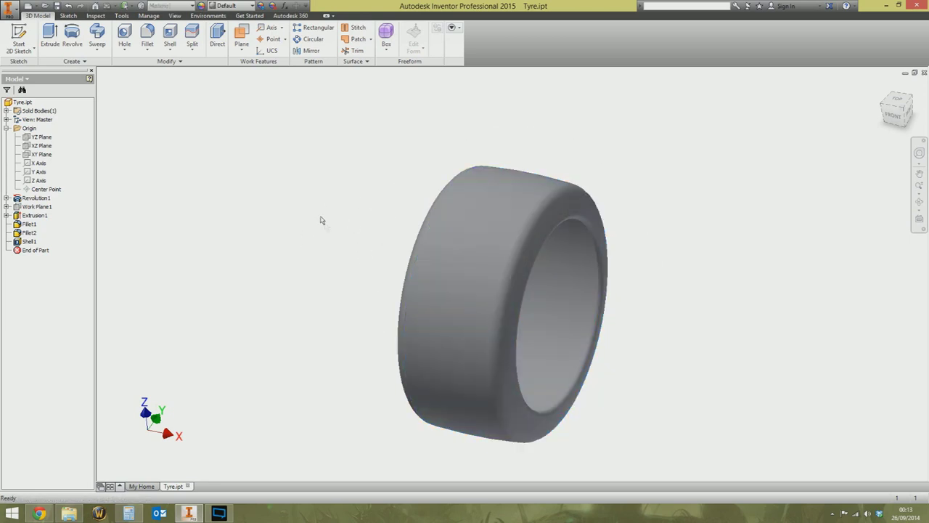
Apply Rubber - Black from the Quick Access appearance list to the whole tyre
click(236, 7)
scroll(247, 254, down, 15)
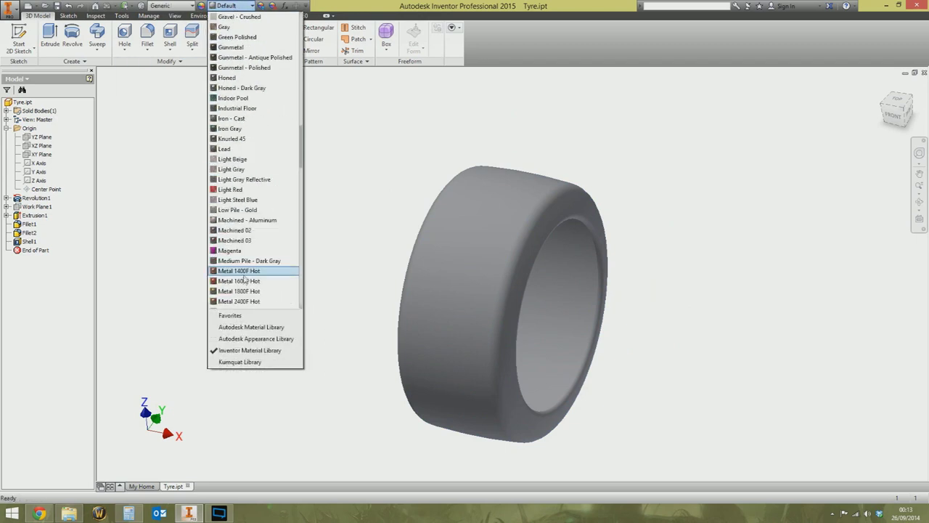
click(373, 172)
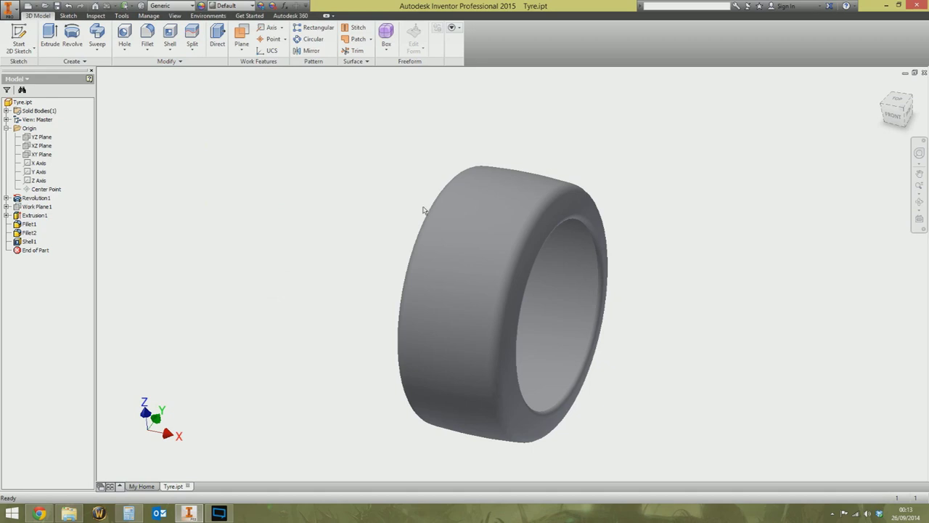
click(555, 232)
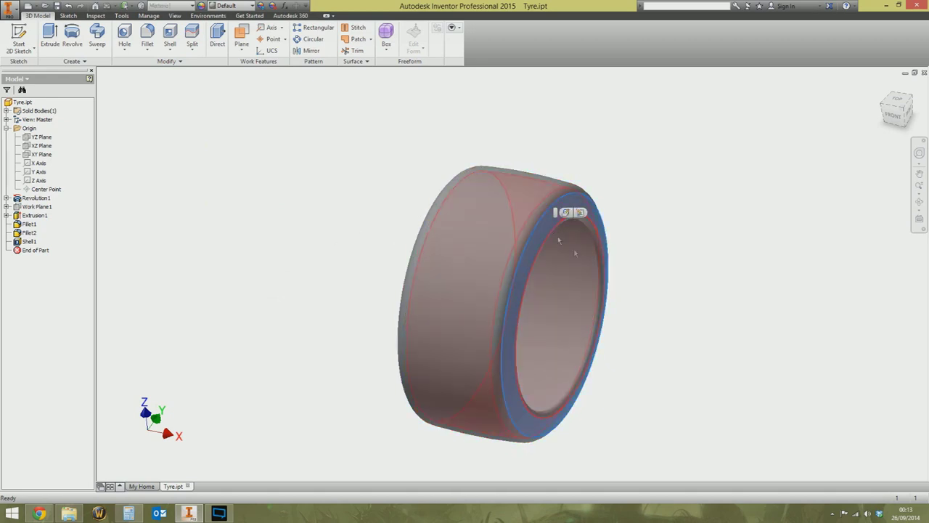
click(685, 254)
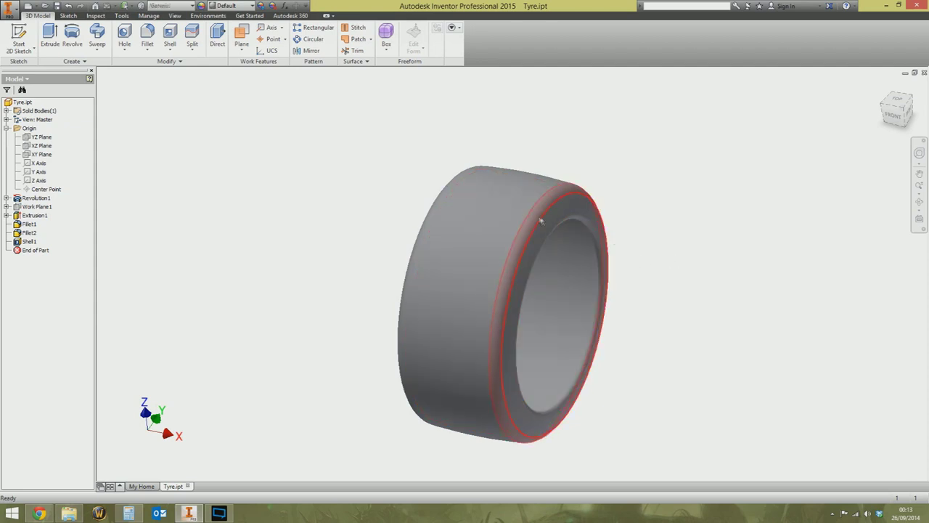
click(232, 5)
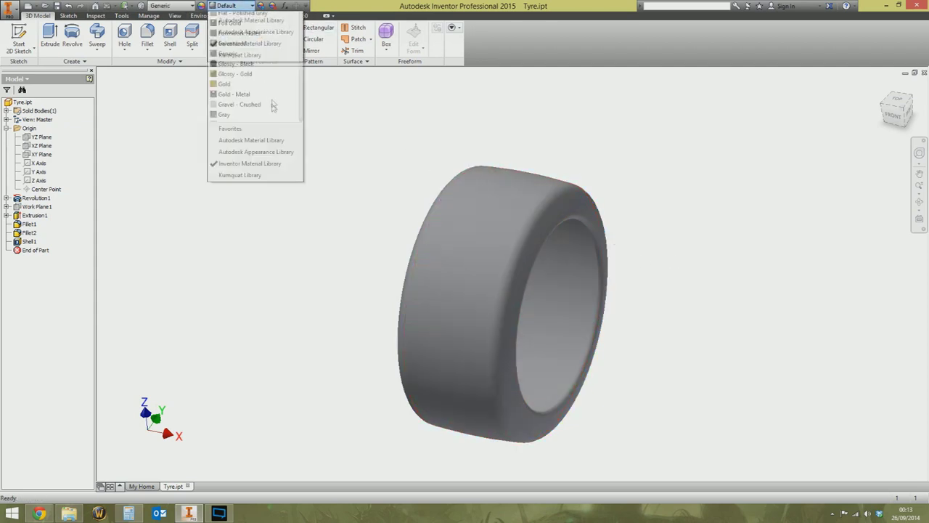
key(Down)
key(Down)
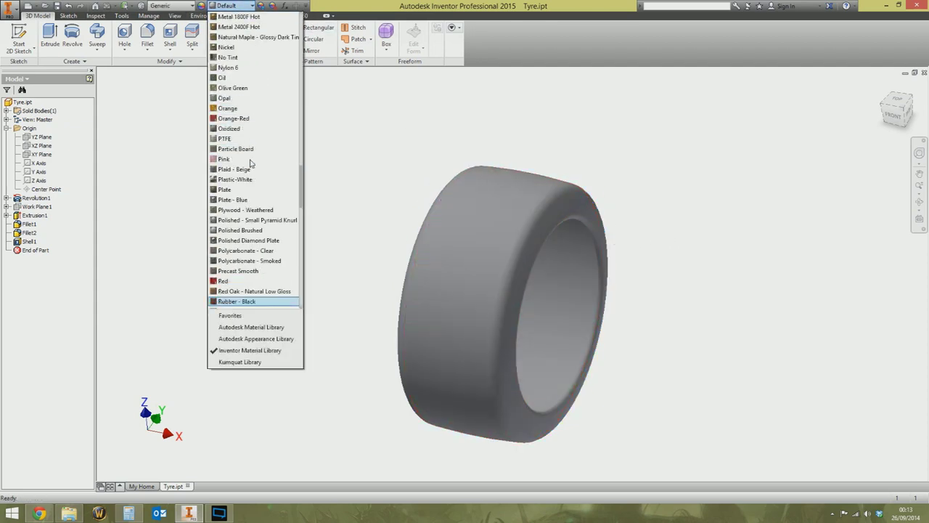
click(239, 301)
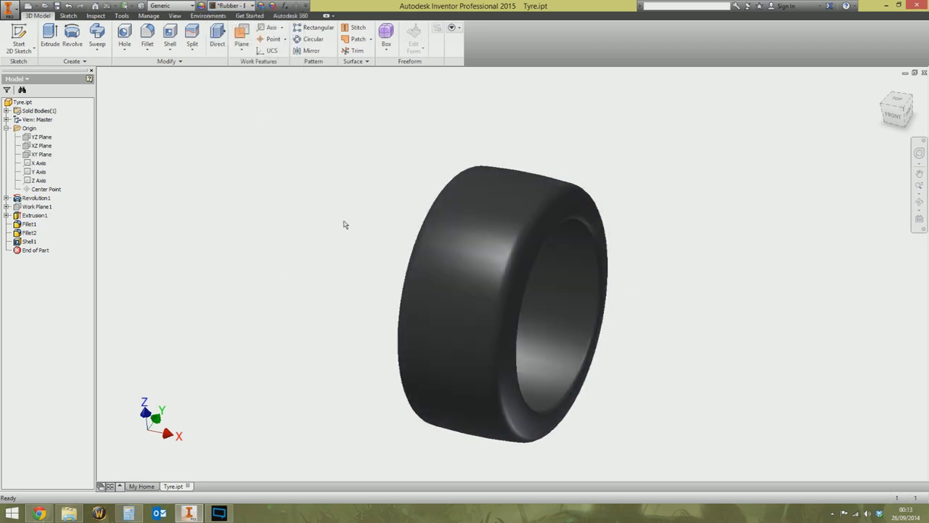
Set the selected tyre faces' Face Appearance to Tyre, then return to the home view
click(483, 244)
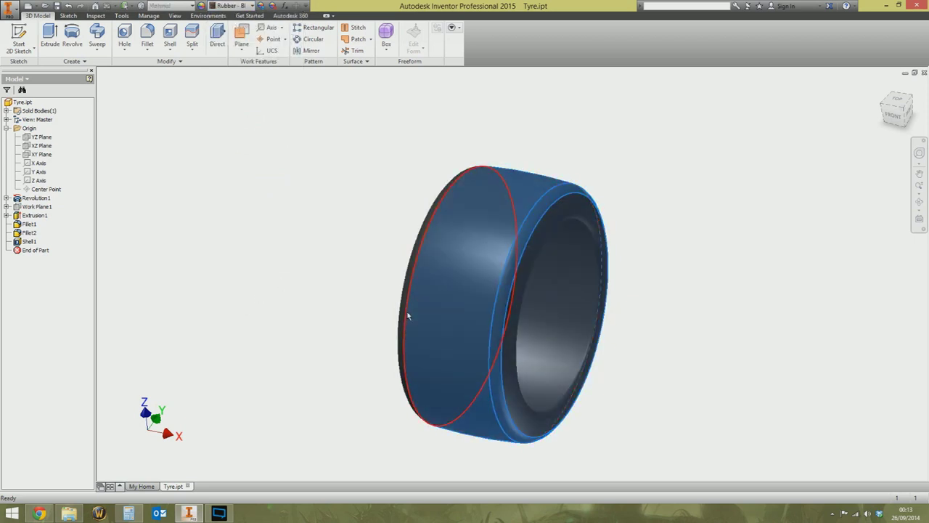
key(F4)
drag(450, 268, 539, 265)
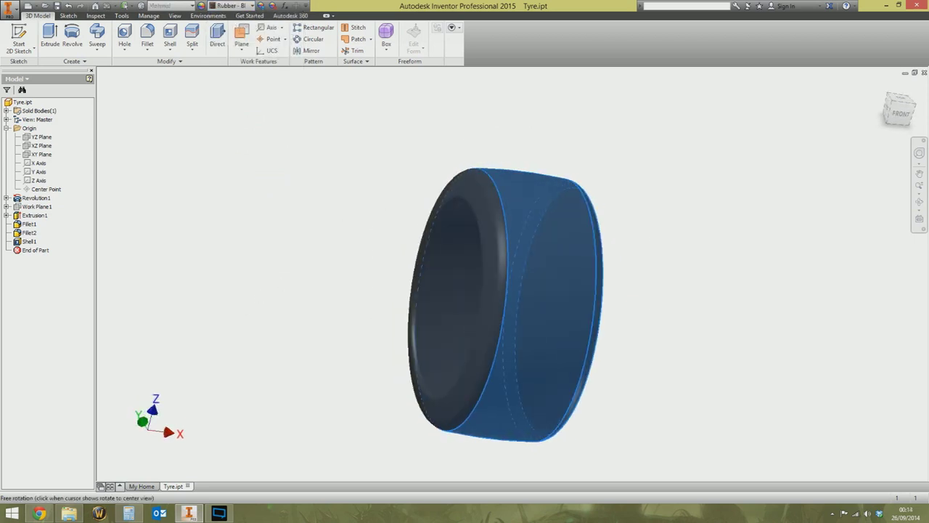
right_click(535, 211)
click(524, 286)
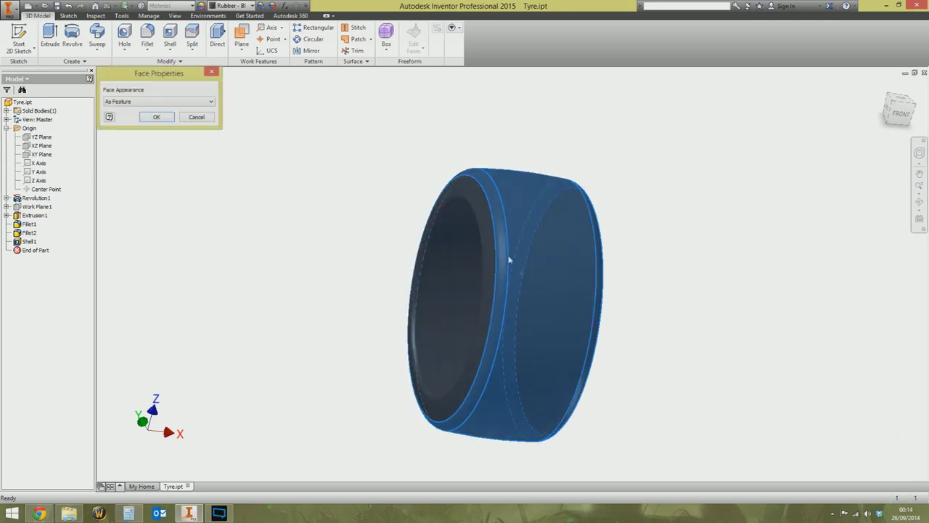
click(173, 103)
key(End)
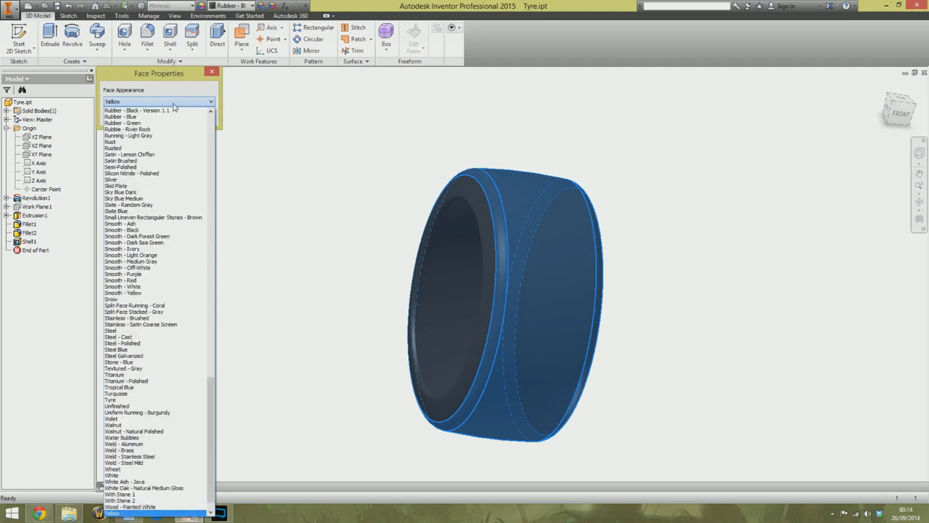
click(110, 400)
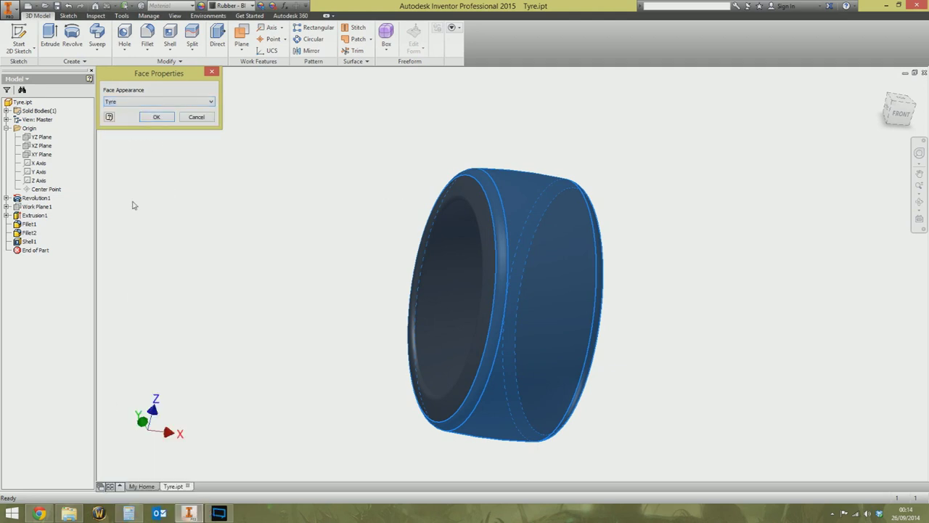
click(153, 117)
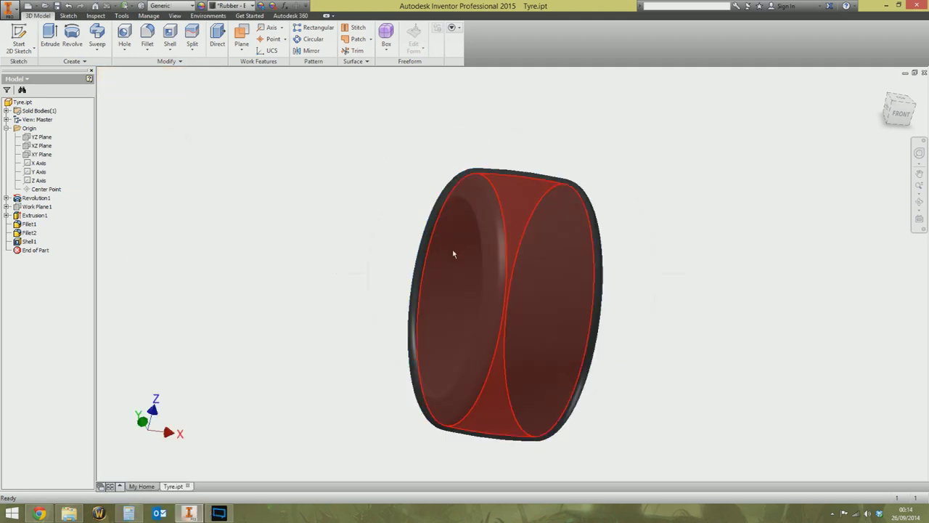
key(F6)
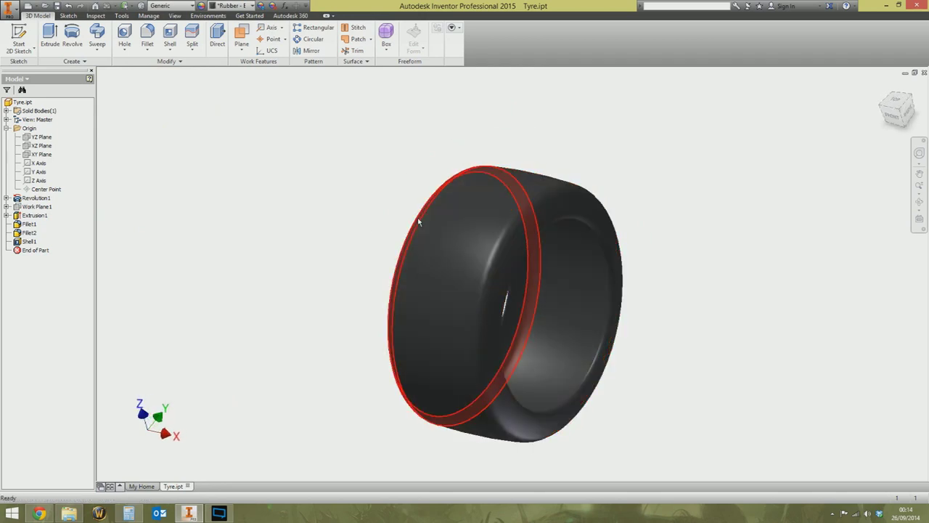
Open the Tyre appearance and load Tyre.jpg from the Desktop as its image
click(200, 5)
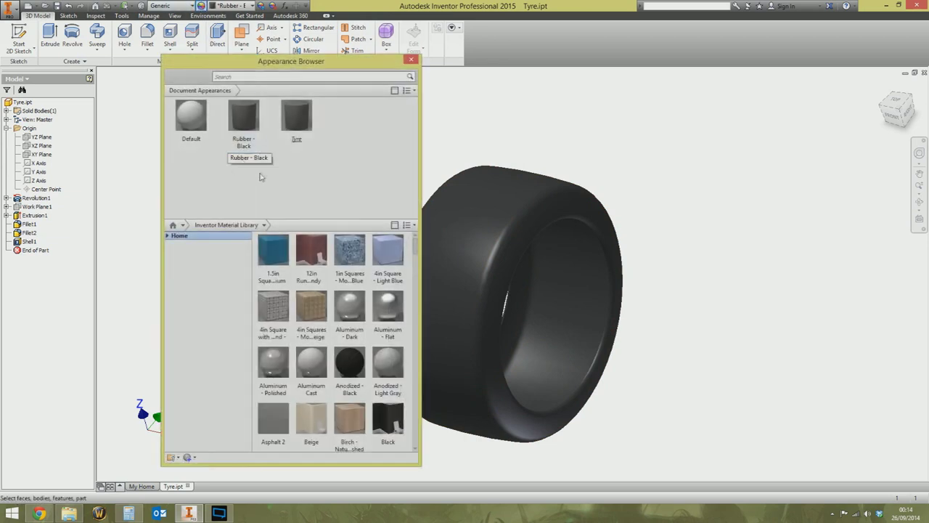
double_click(297, 148)
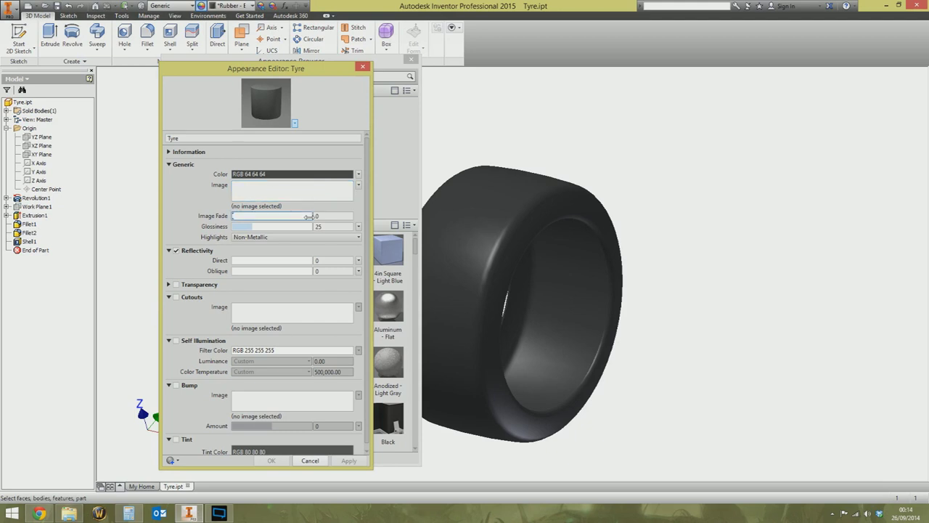
click(294, 197)
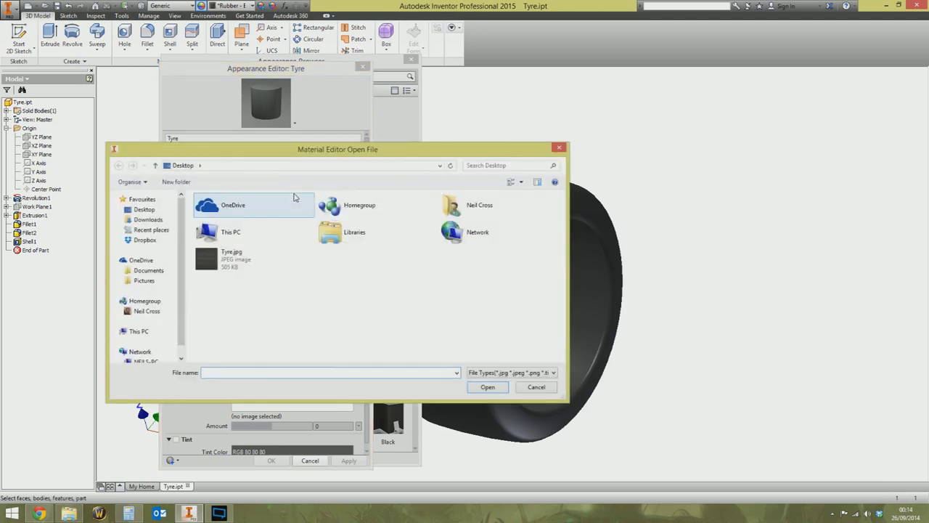
drag(292, 150, 334, 182)
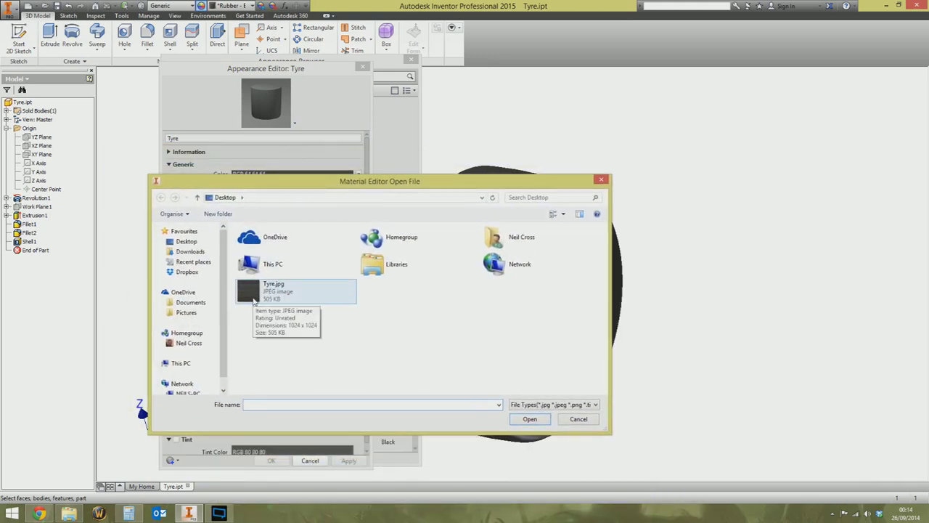
double_click(254, 301)
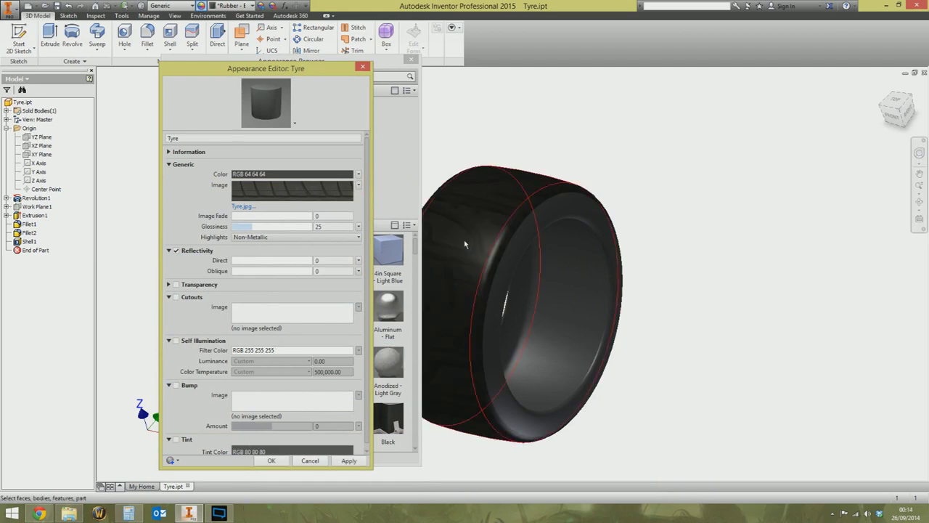
drag(292, 68, 264, 93)
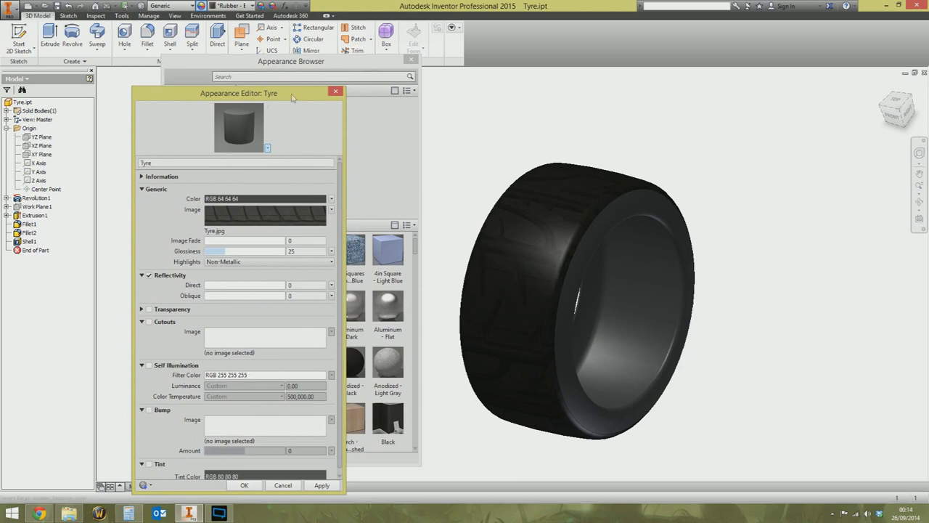
scroll(519, 238, up, 4)
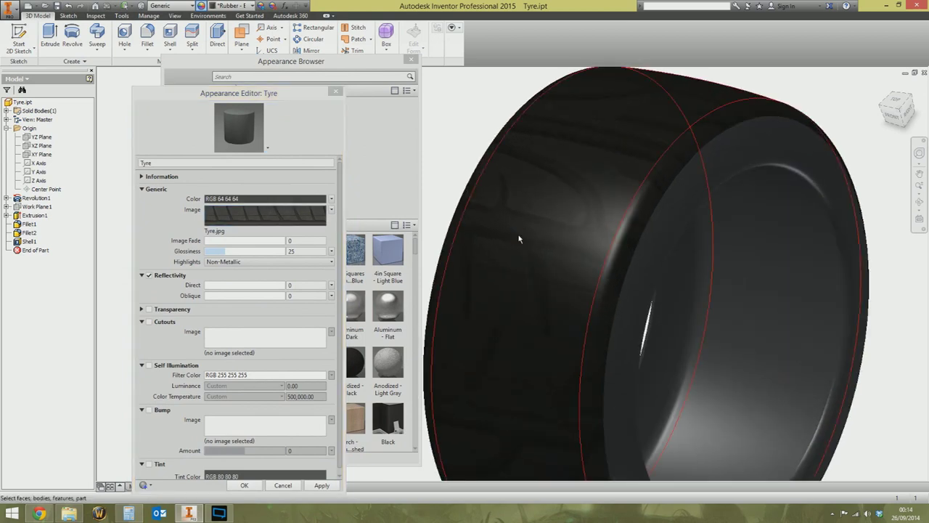
scroll(518, 245, down, 5)
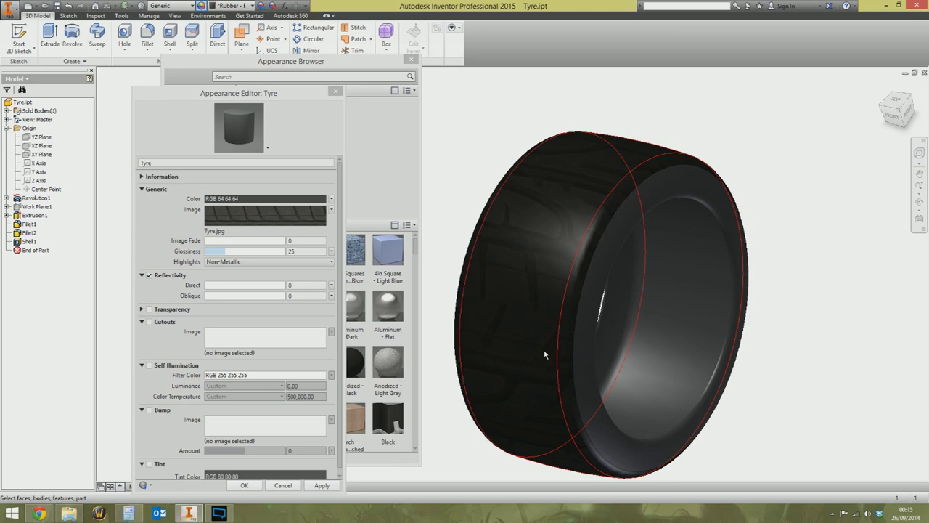
scroll(545, 354, up, 5)
scroll(548, 247, down, 6)
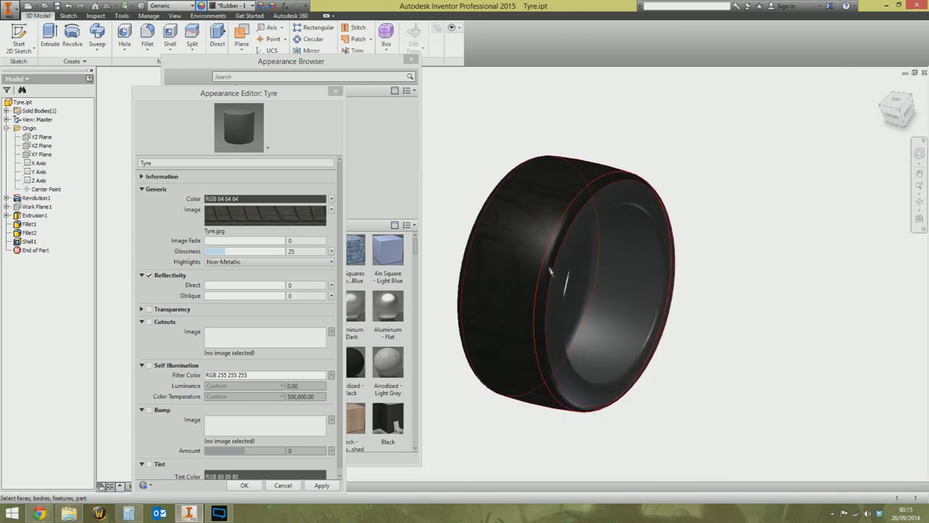
middle_drag(552, 276, 580, 296)
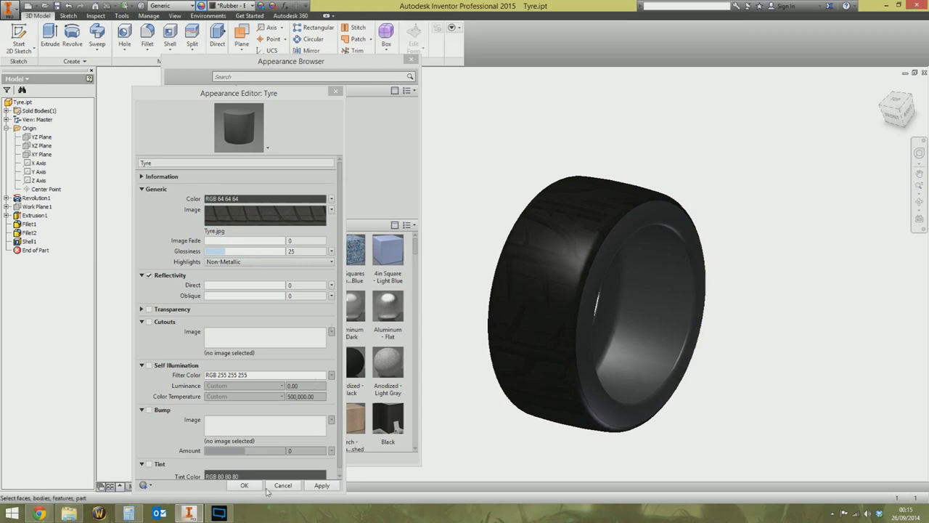
drag(283, 95, 315, 42)
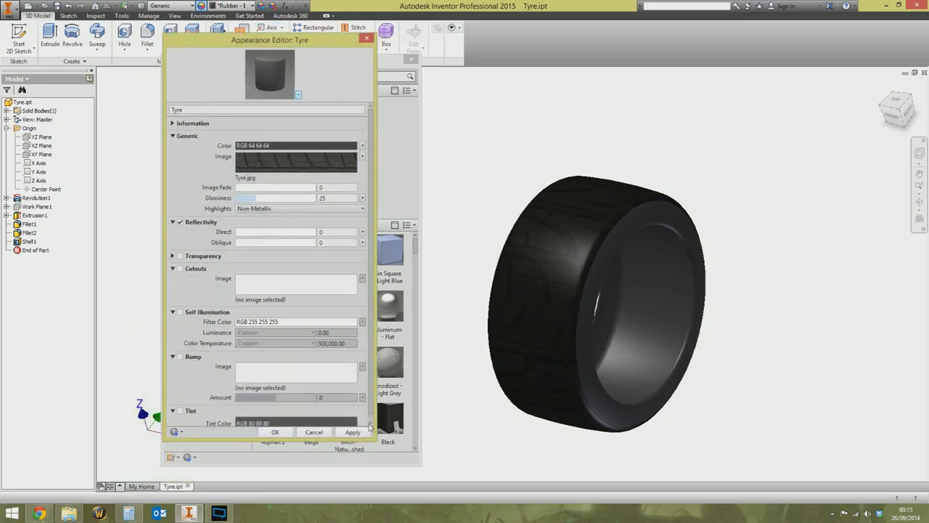
Close the appearance editor and browser, and switch the model to the Realistic visual style
click(313, 432)
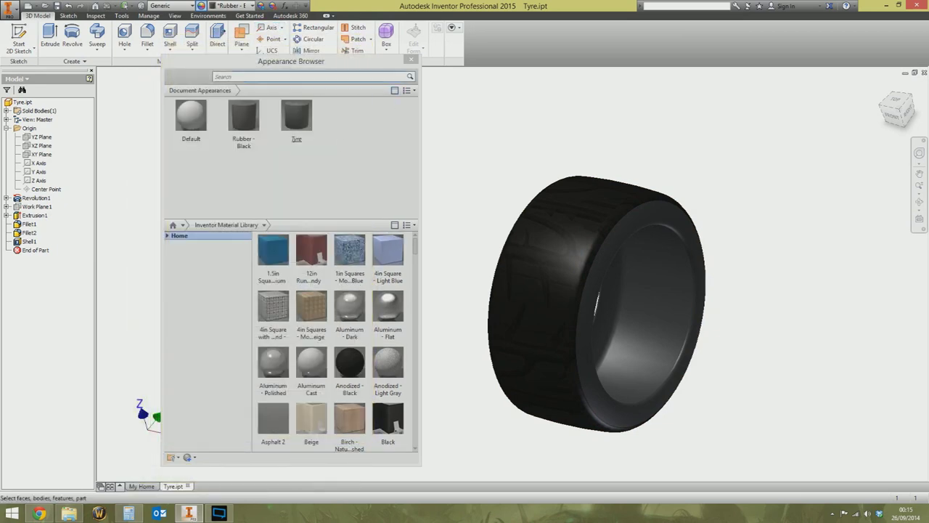
click(412, 58)
click(176, 16)
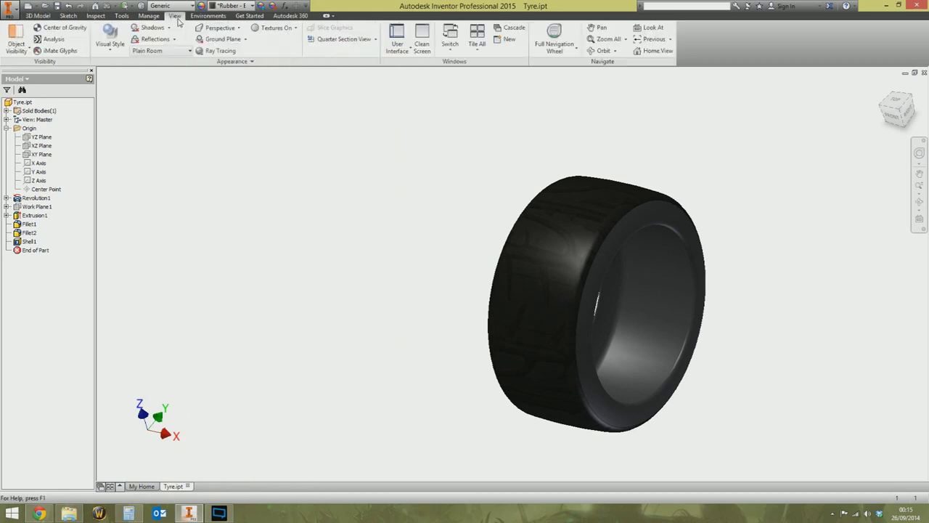
click(120, 53)
click(123, 63)
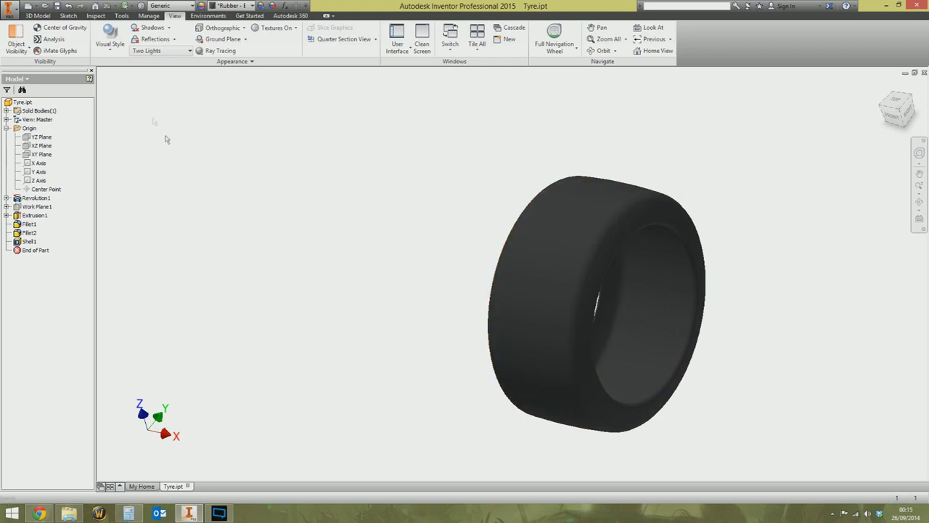
Reopen the Appearance Browser listing the Default, Rubber - Black and Tyre appearances
click(110, 40)
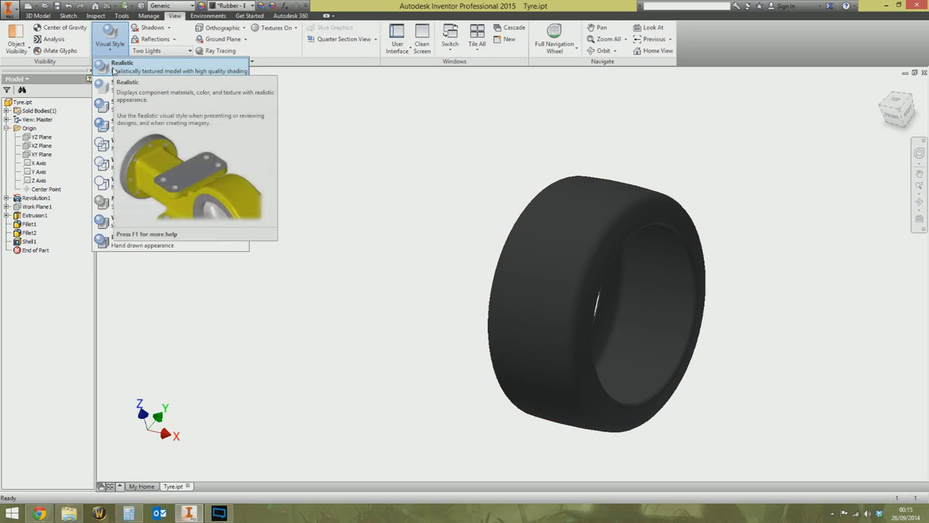
click(114, 69)
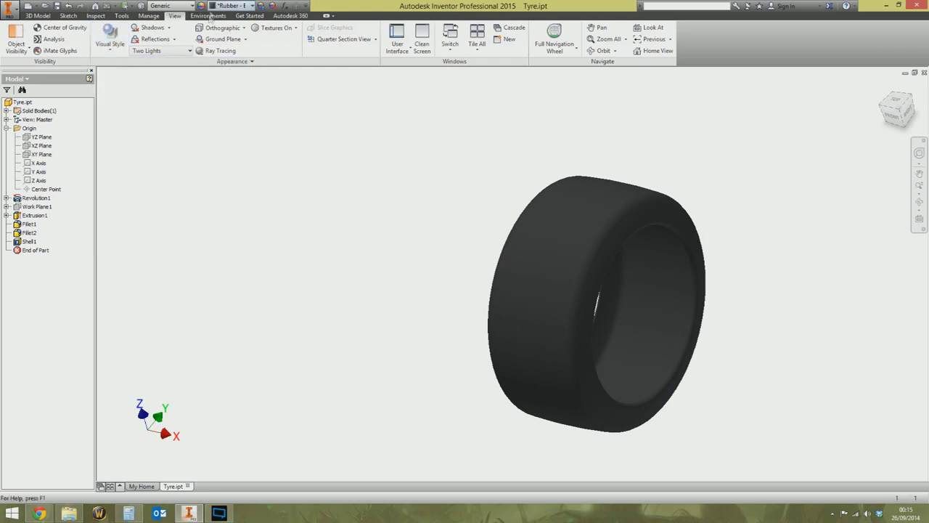
click(201, 6)
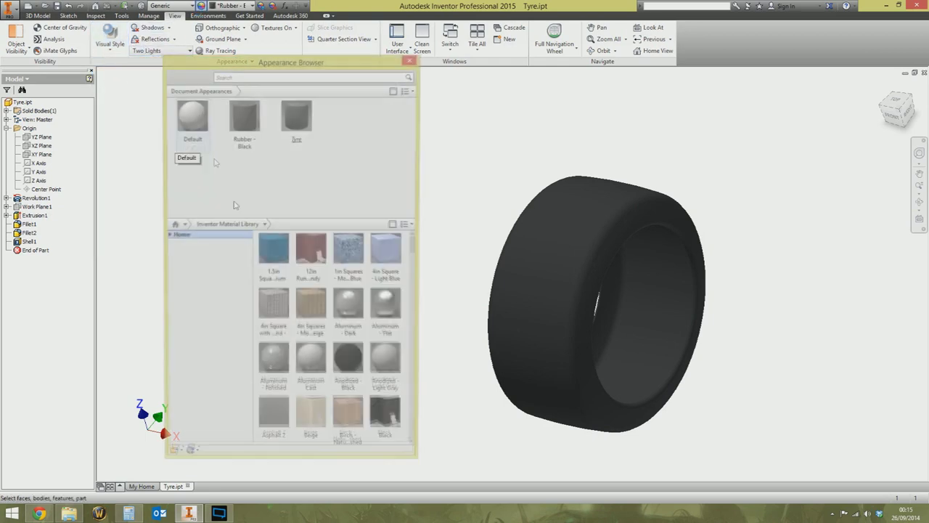
Raise the Tyre appearance's Image Fade to 100 and open the tread texture's settings
double_click(297, 146)
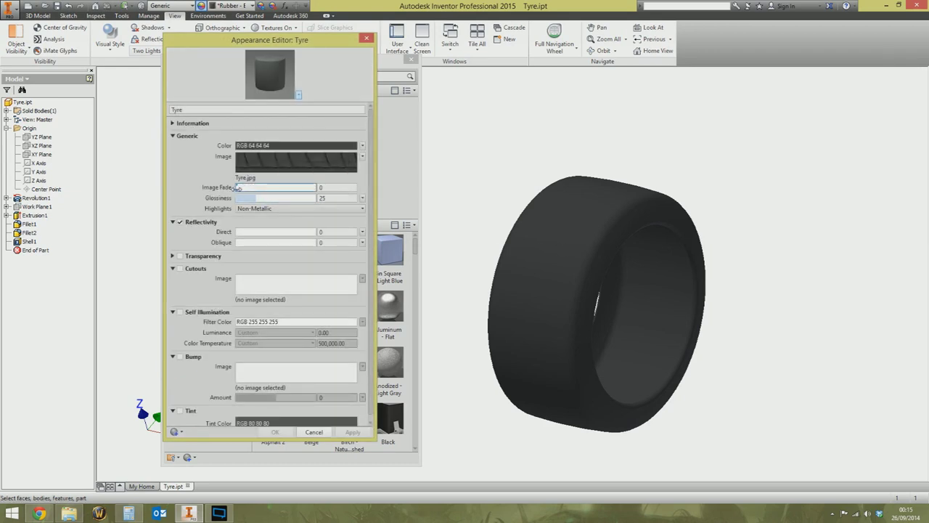
drag(237, 187, 411, 186)
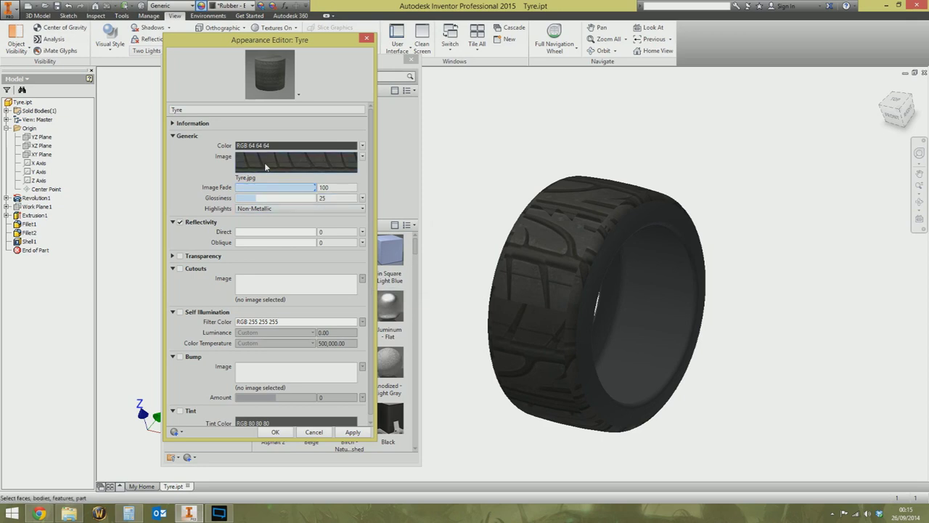
click(297, 163)
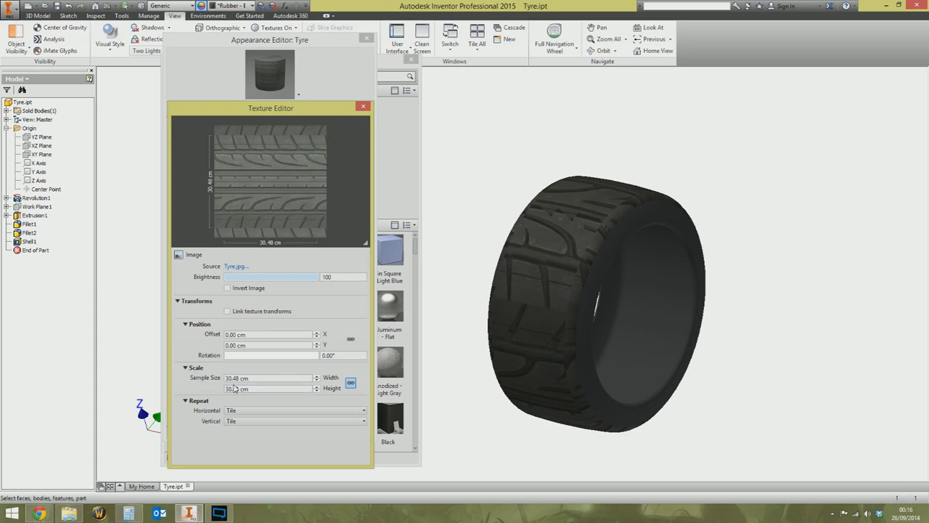
Set the tread texture's locked sample size to 11.4902 cm
click(127, 513)
drag(292, 148, 300, 166)
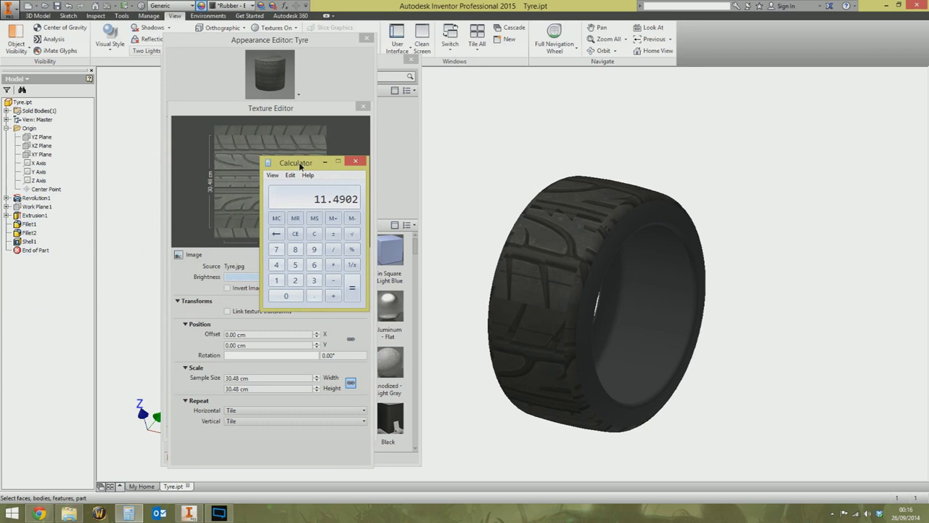
drag(299, 166, 143, 165)
click(269, 388)
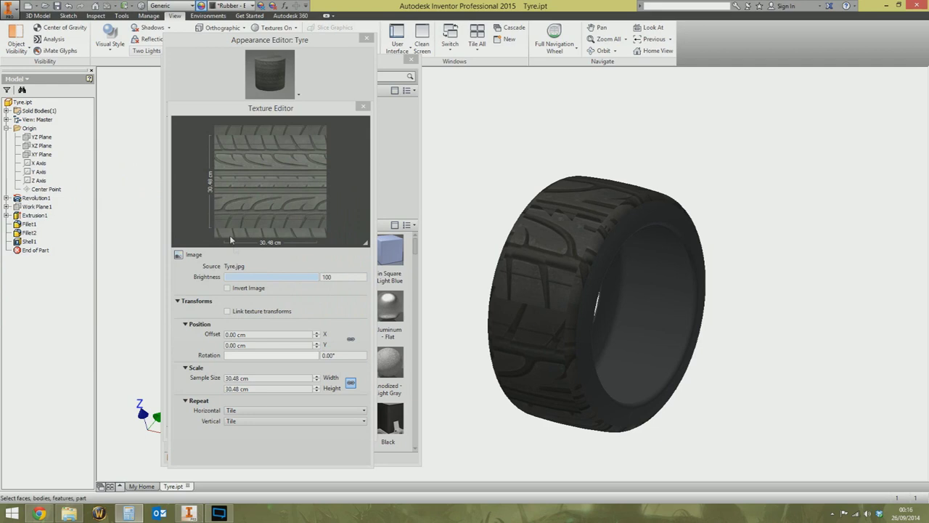
key(shift+Tab)
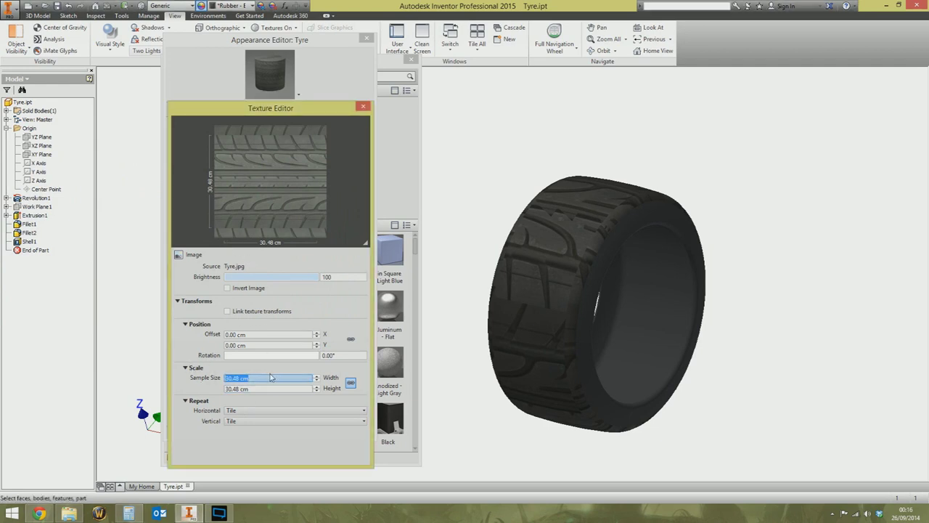
text(11)
key(Return)
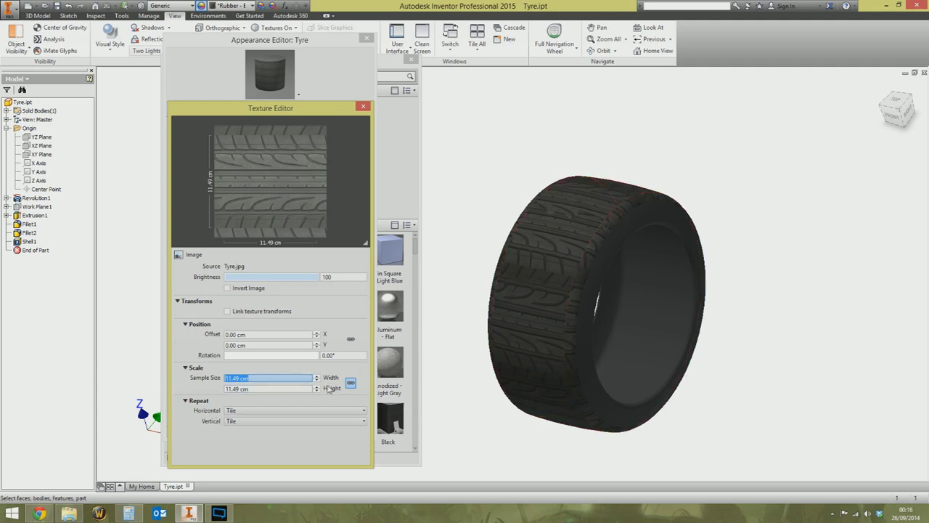
Rotate the tread texture 90° so the tread runs around the tyre
click(351, 383)
drag(288, 357, 225, 357)
click(341, 354)
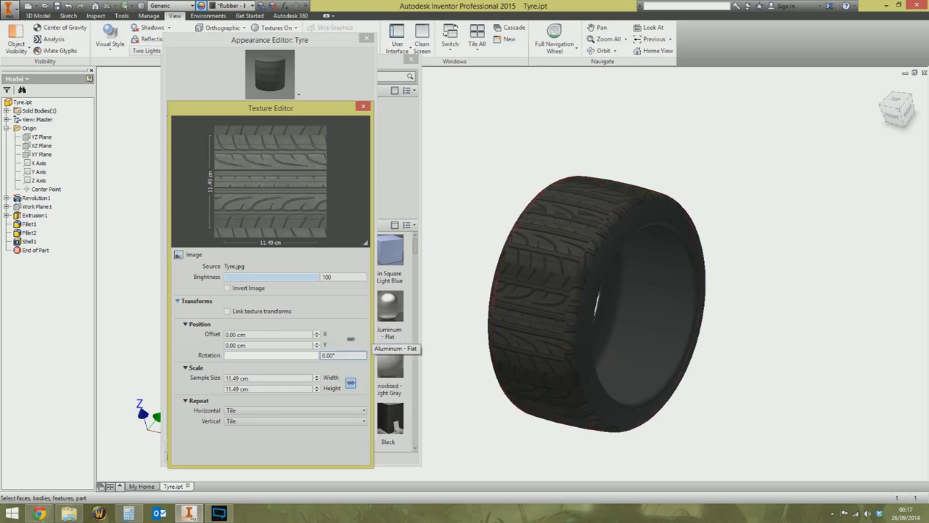
double_click(328, 354)
text(90)
key(Return)
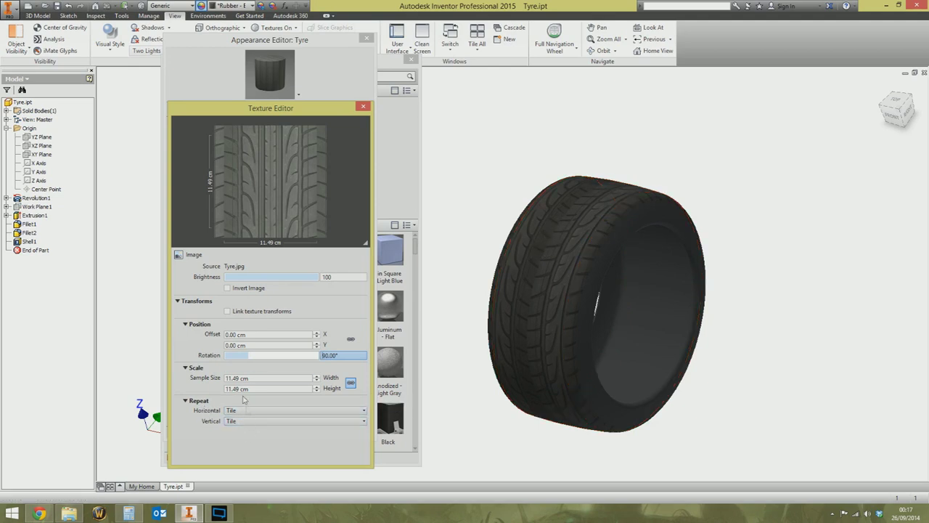
Set the tread texture's vertical repeat to None
click(240, 428)
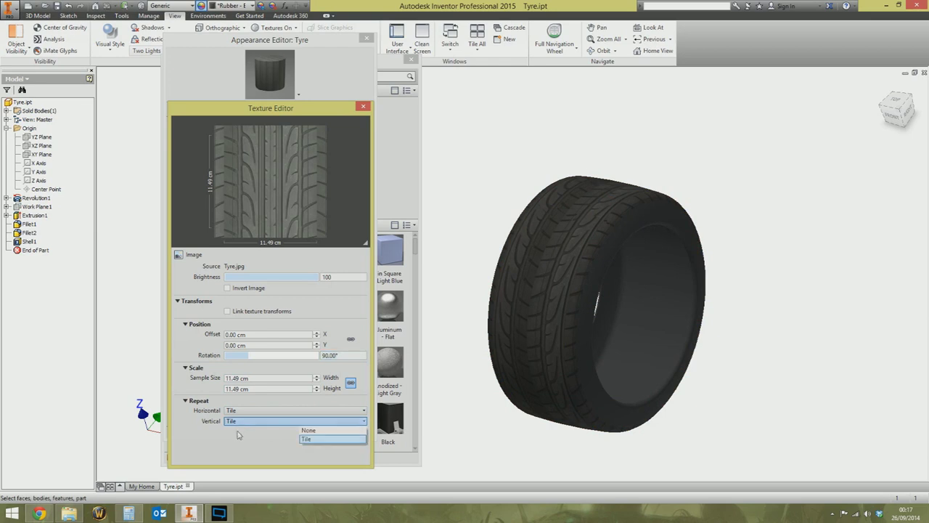
click(315, 435)
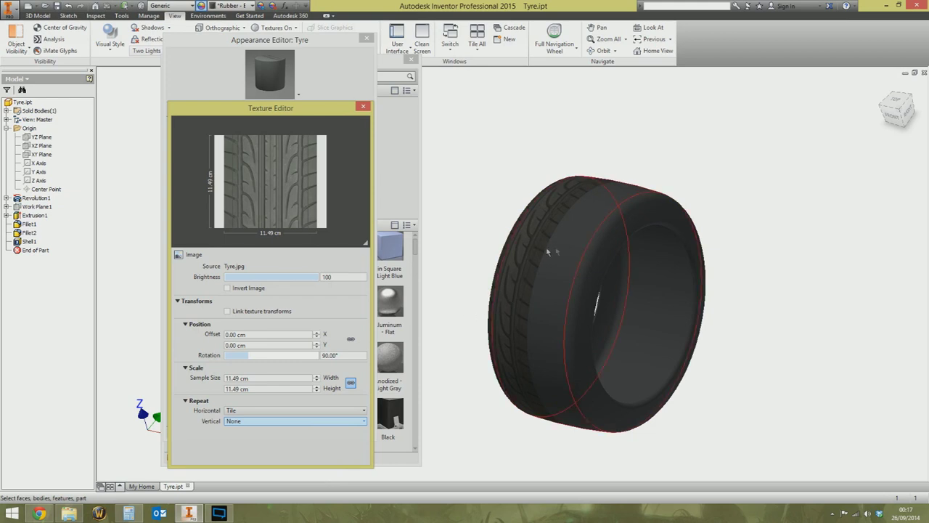
scroll(389, 305, up, 1)
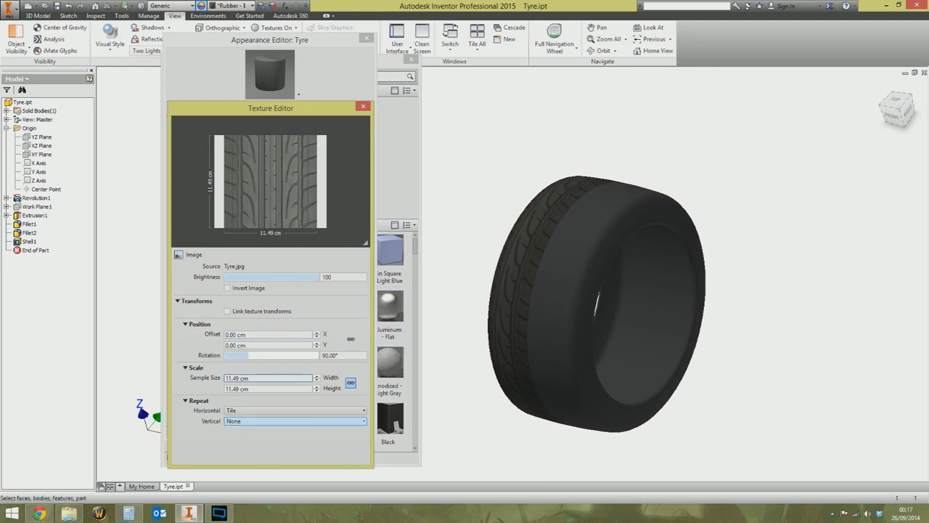
Halve the 11.4902 width in the calculator to get 5.7451
key(alt+Tab)
drag(43, 182, 351, 182)
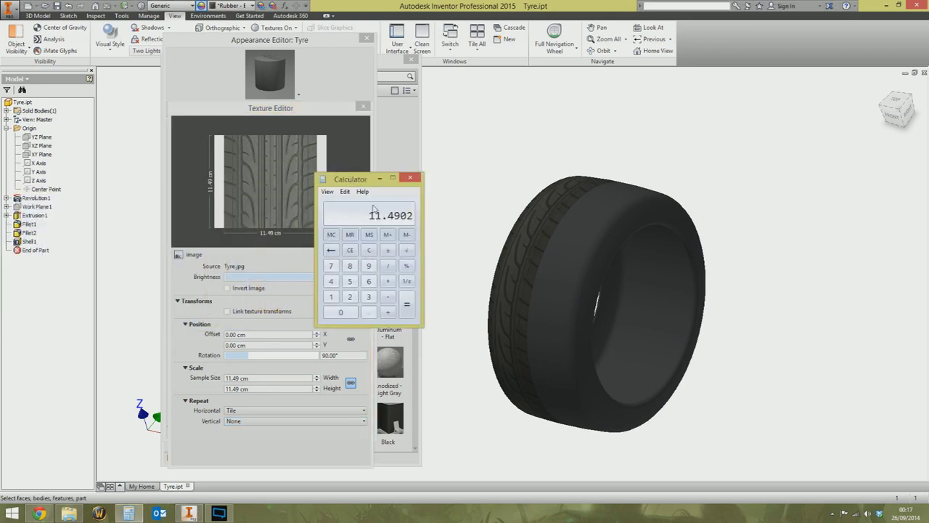
key(slash)
text(2)
key(Return)
click(380, 178)
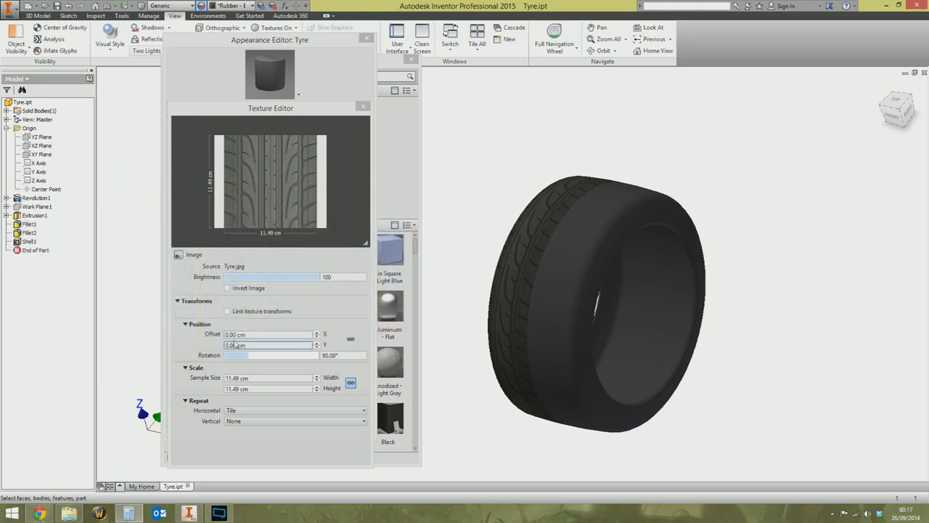
Set the texture's X position offset to -5.75 cm and zoom the tyre to check
click(269, 334)
text(-5.7451cm)
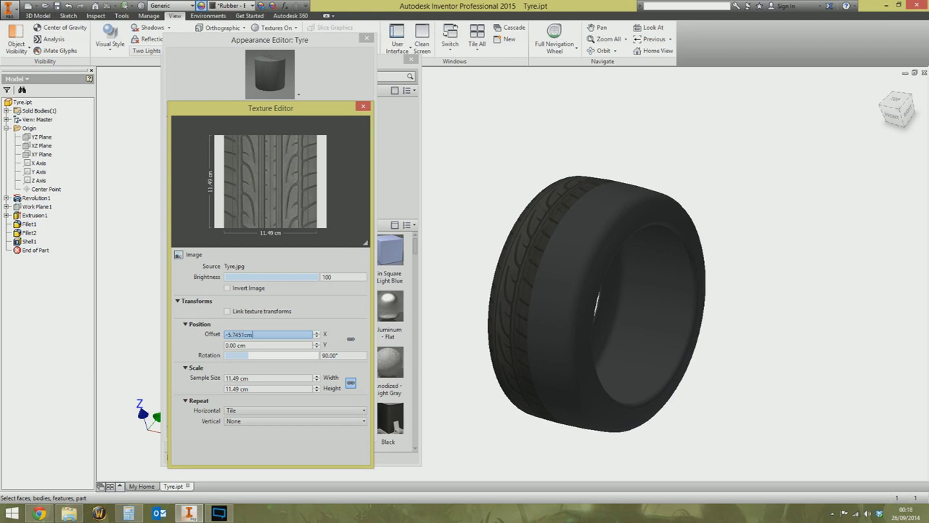
key(Return)
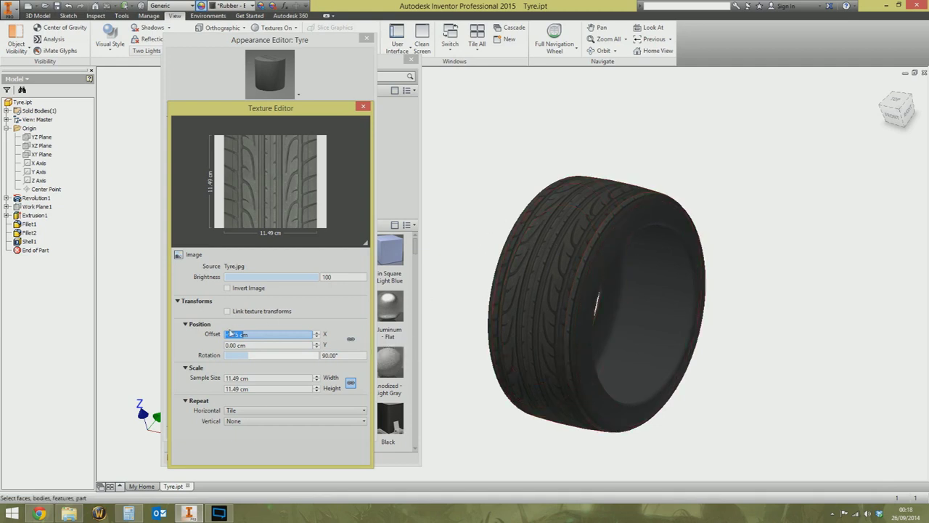
key(Return)
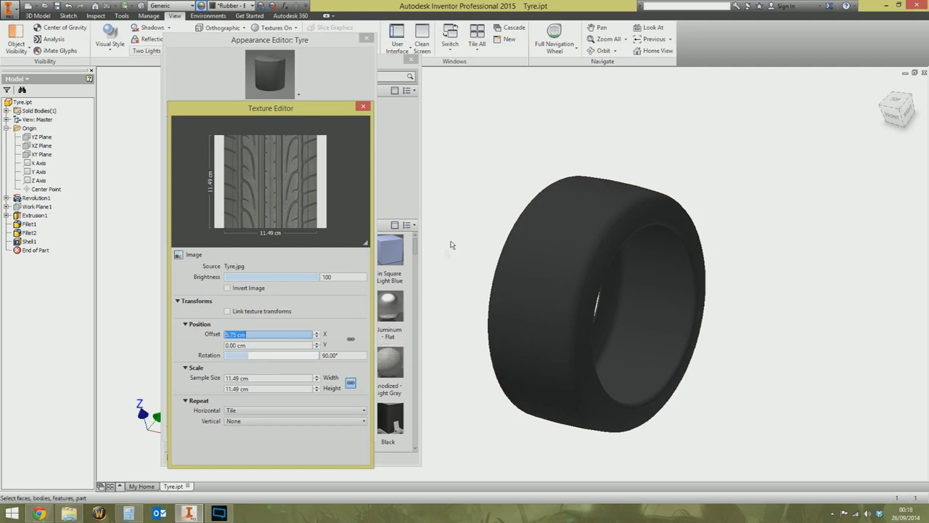
click(228, 345)
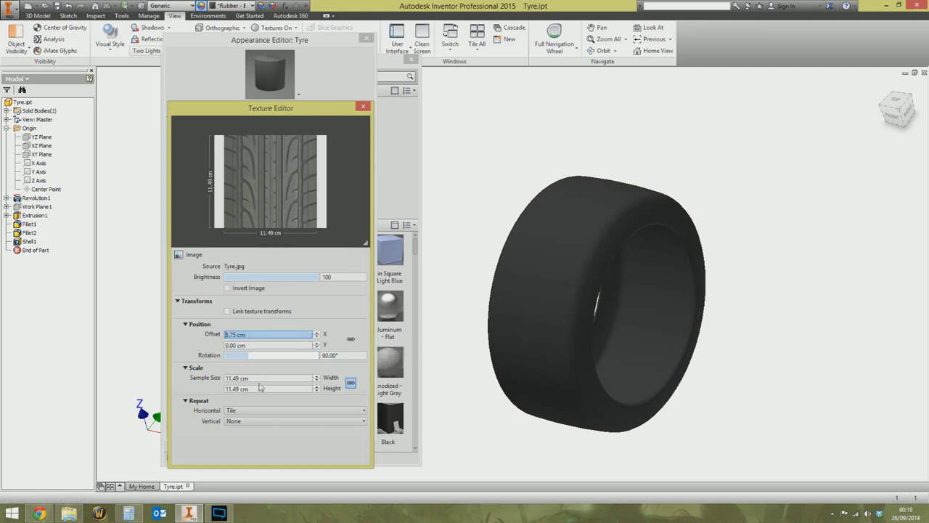
text(-5.75)
key(Return)
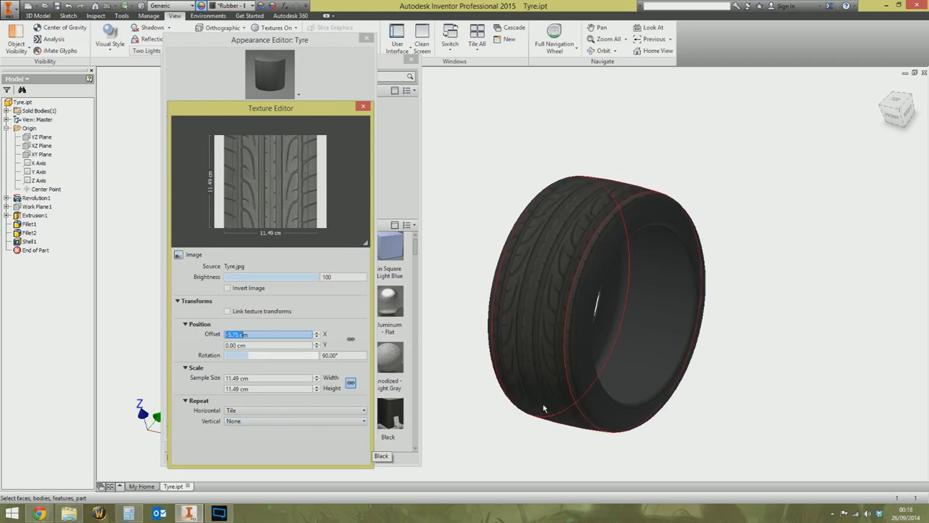
scroll(584, 254, down, 3)
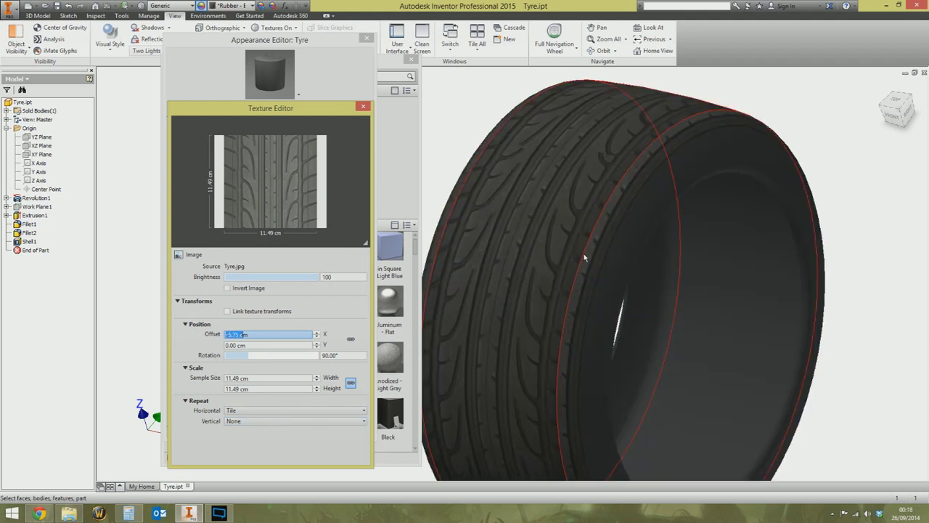
scroll(584, 256, down, 5)
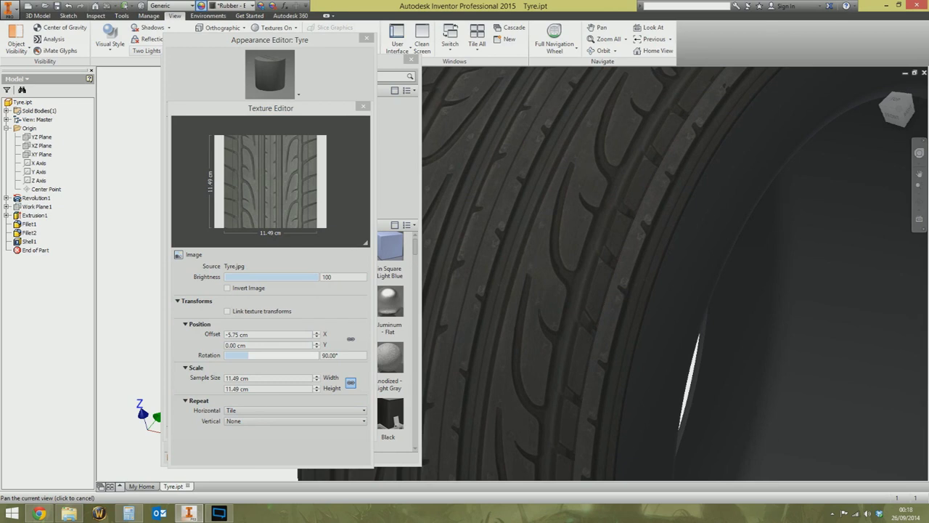
scroll(624, 255, up, 10)
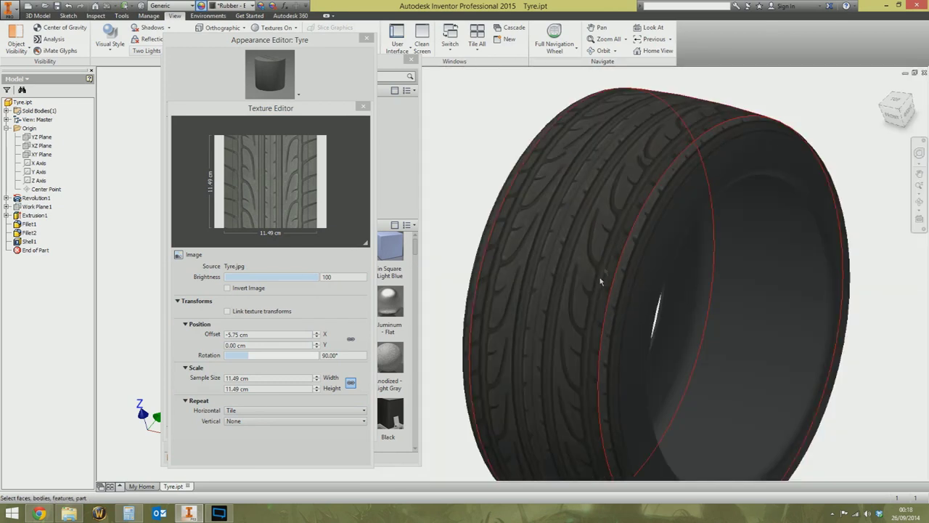
Close the Texture Editor, apply the tread appearance, and orbit to inspect the tyre
click(363, 106)
click(353, 432)
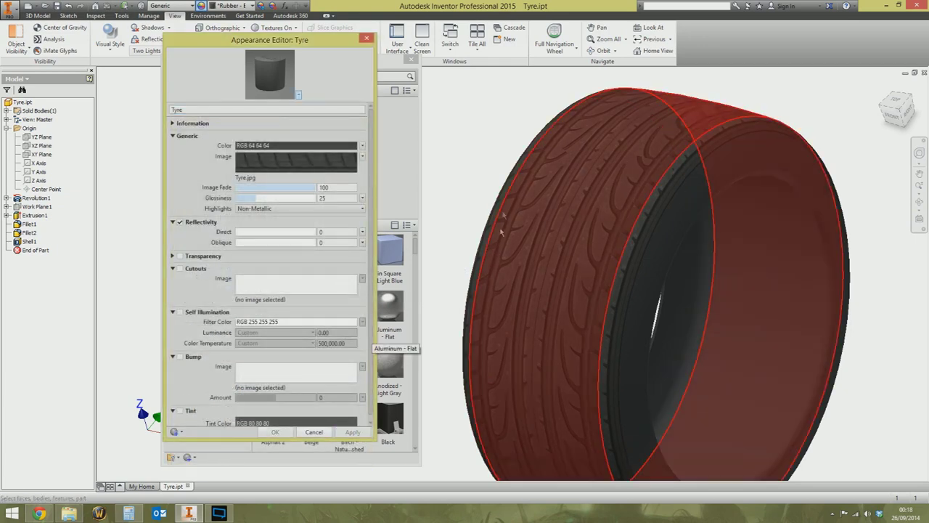
scroll(545, 221, up, 4)
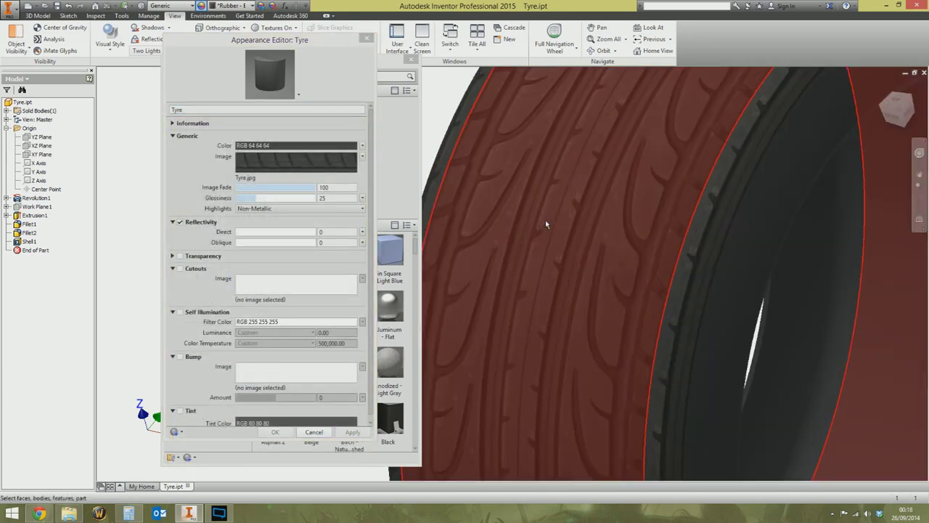
scroll(546, 220, down, 2)
shift+middle_drag(546, 220, 640, 246)
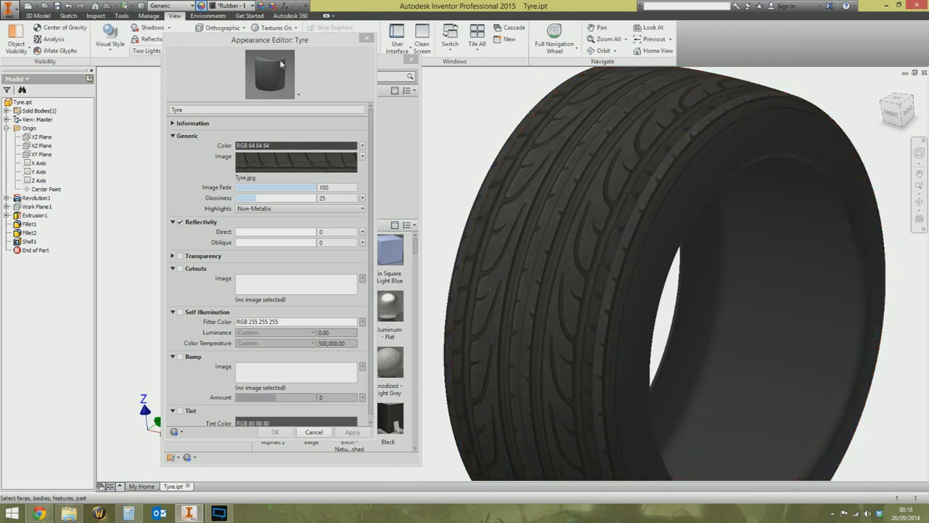
click(265, 46)
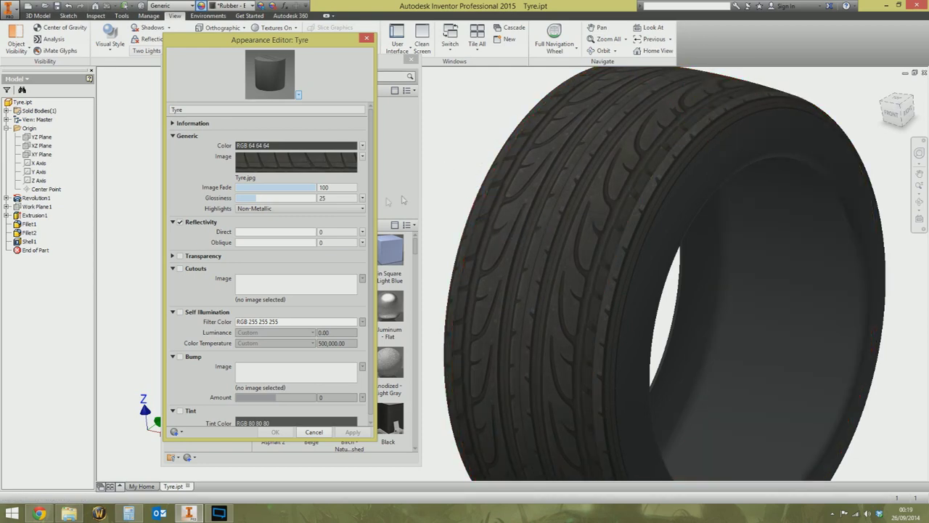
scroll(376, 254, down, 1)
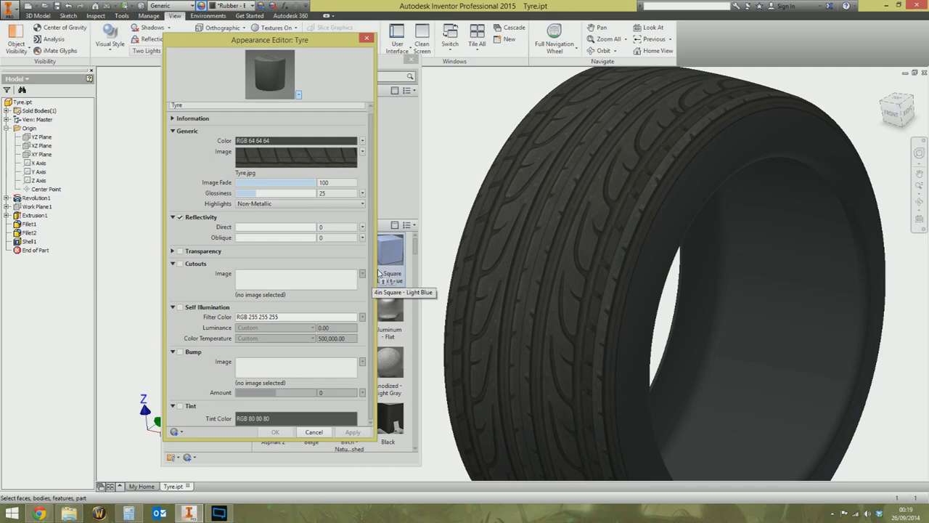
Turn on Bump for the Tyre appearance using Tyre.jpg as the bump image
click(180, 352)
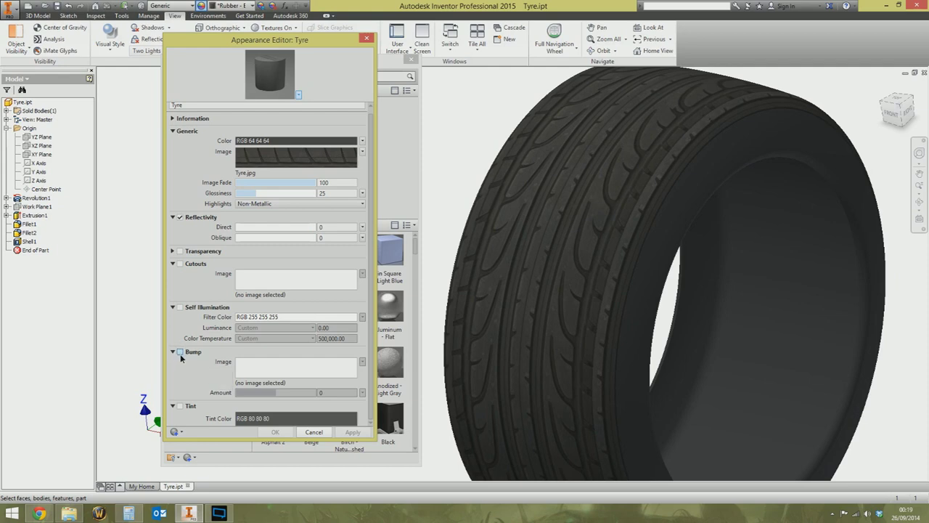
click(212, 232)
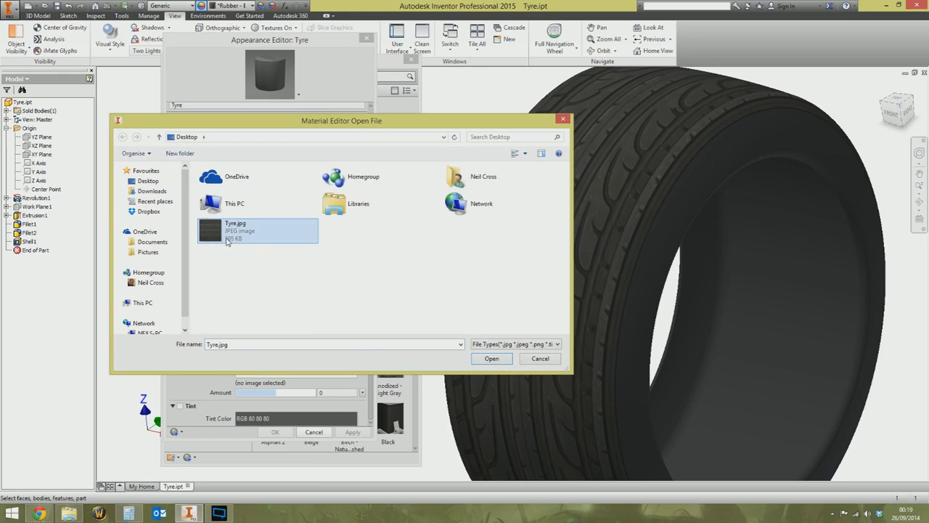
click(502, 359)
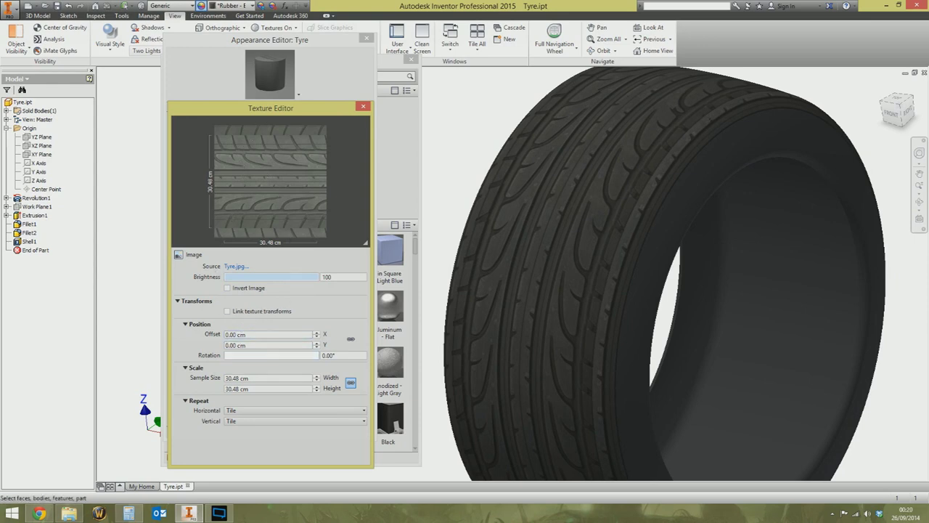
Set the bump texture's sample size width to 11.4902 cm
key(alt+Tab)
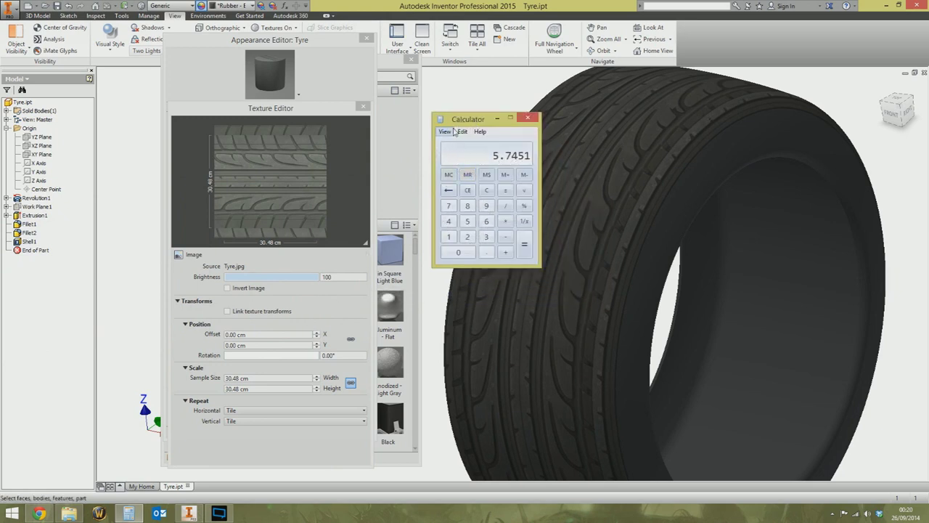
text(2)
key(Return)
drag(465, 121, 0, 167)
click(239, 377)
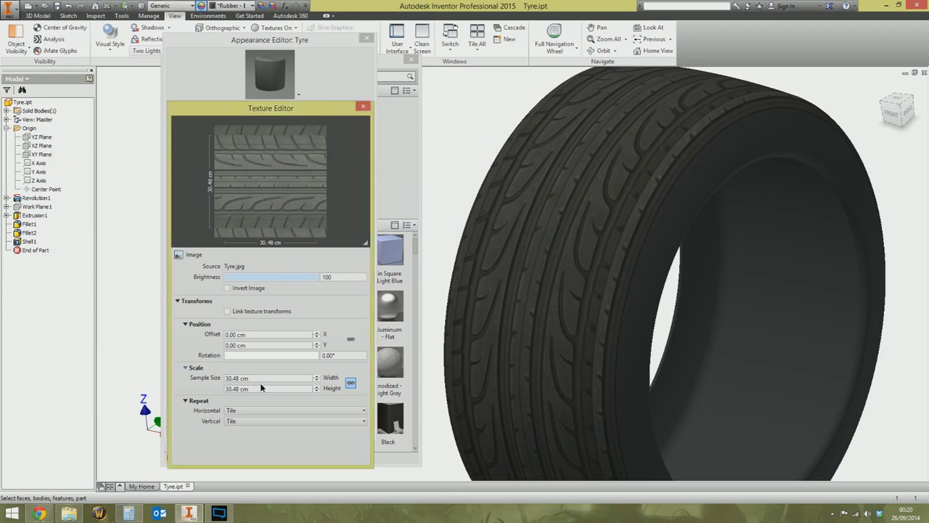
double_click(239, 377)
text(11.)
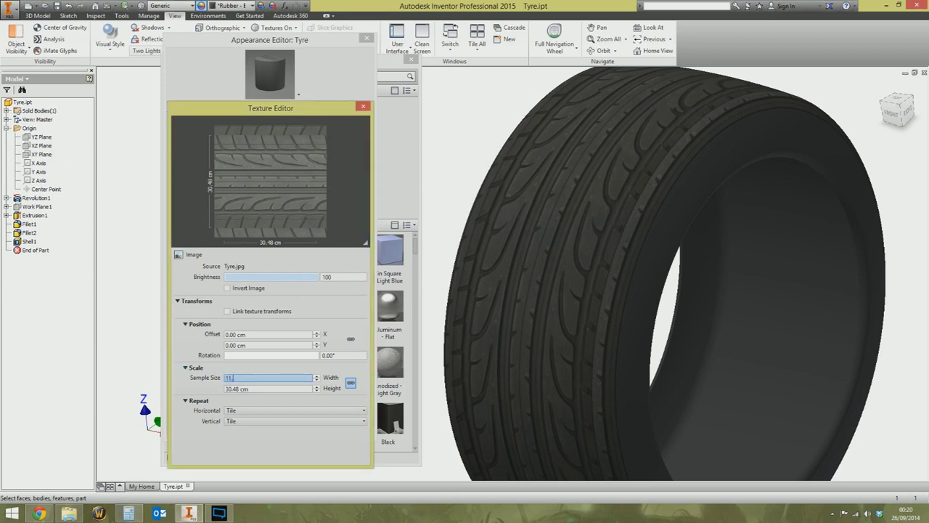
text(4902cm)
key(Return)
Set the bump texture's X offset to -5.7451 cm
click(250, 334)
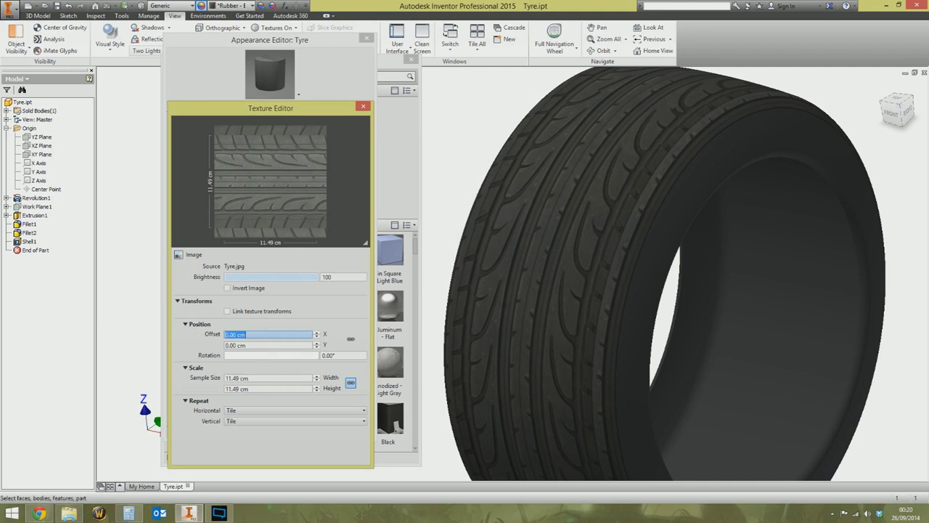
click(129, 513)
text(/2)
key(Return)
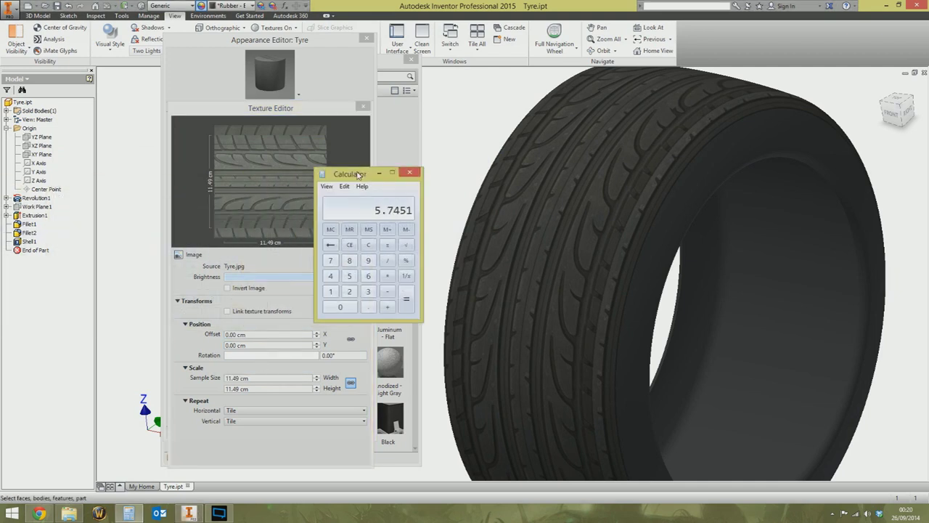
click(379, 172)
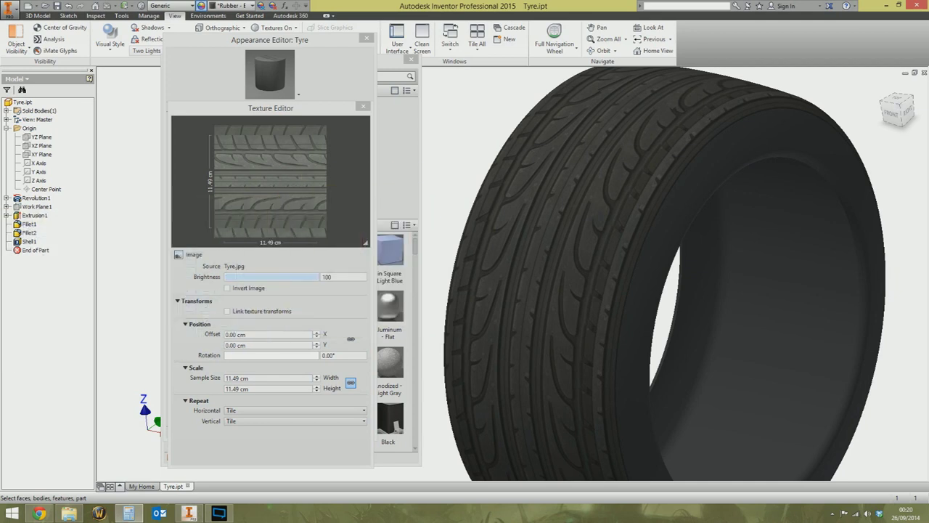
click(261, 333)
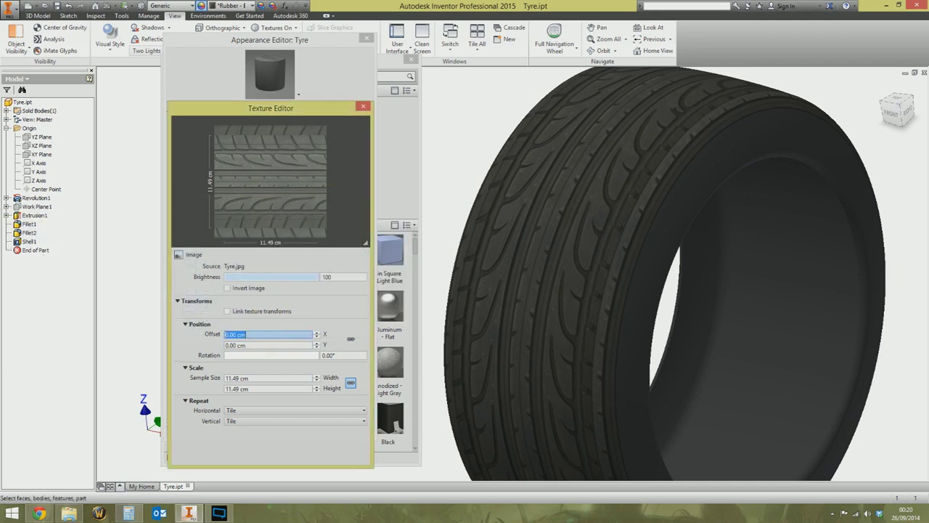
text(-5.7451cm)
key(Return)
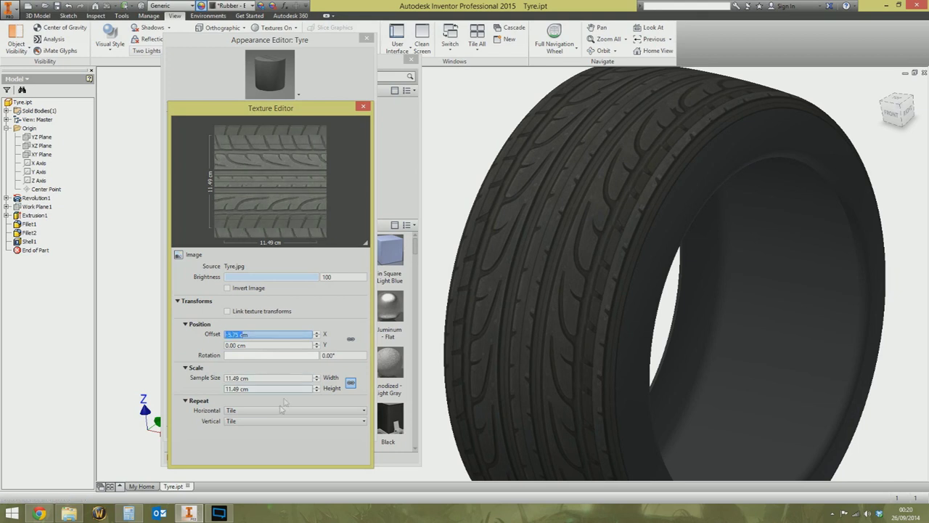
Give the bump texture no vertical repeat and 90° rotation, then close the Texture Editor
click(266, 422)
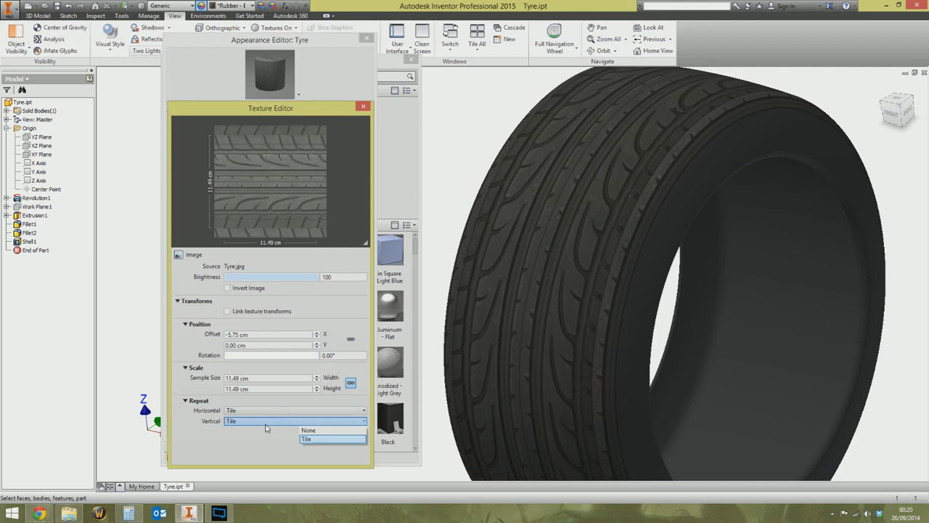
click(319, 430)
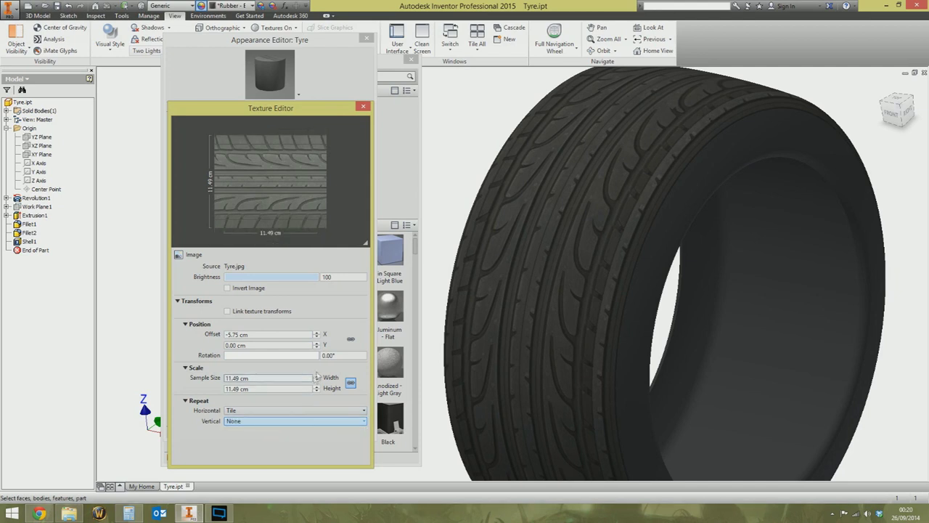
click(344, 355)
text(90)
key(Return)
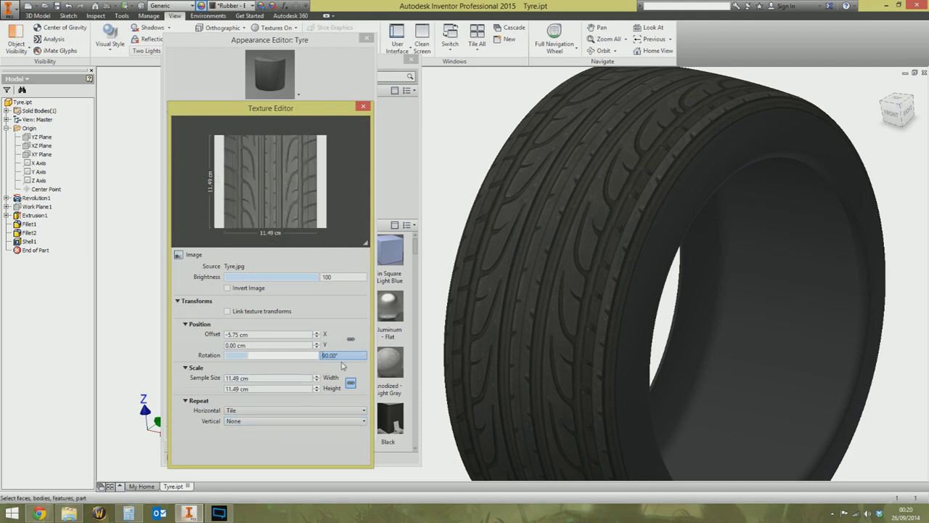
click(363, 106)
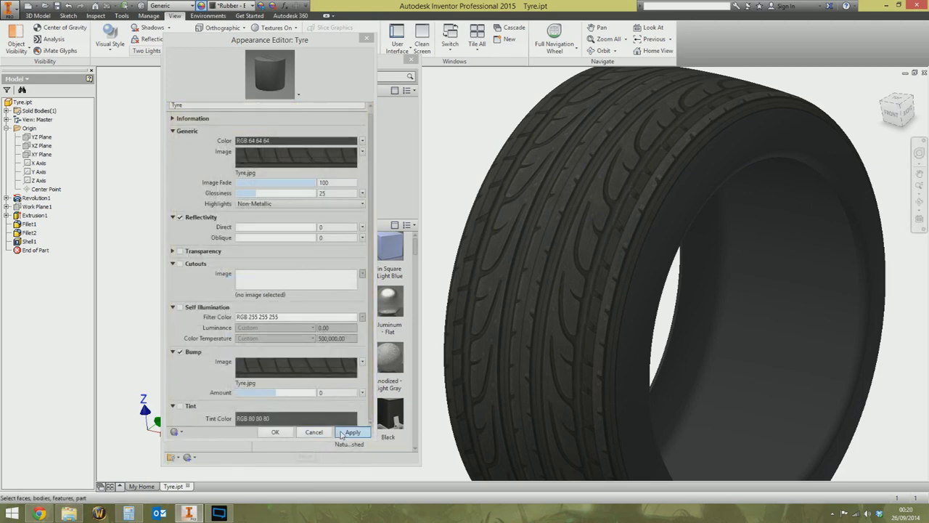
Raise the bump Amount to 1,000 and apply it to the tyre
click(353, 432)
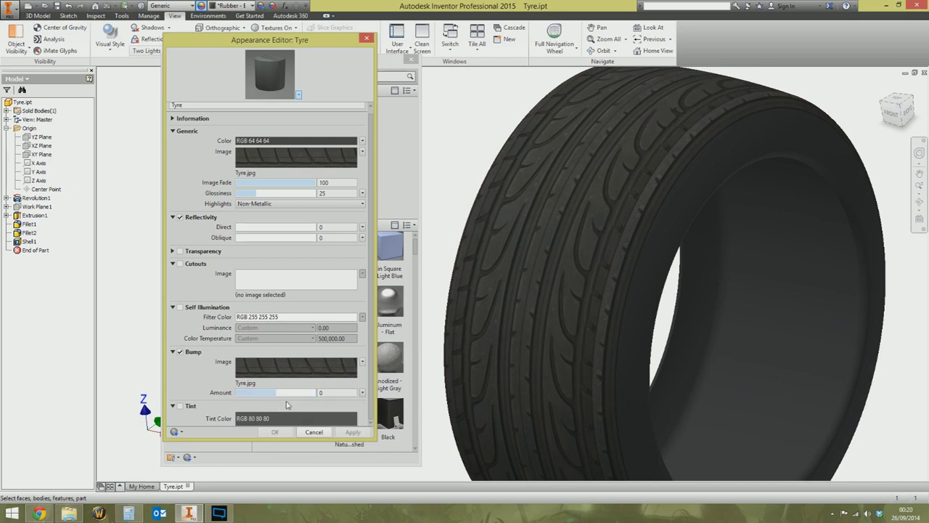
drag(276, 393, 317, 392)
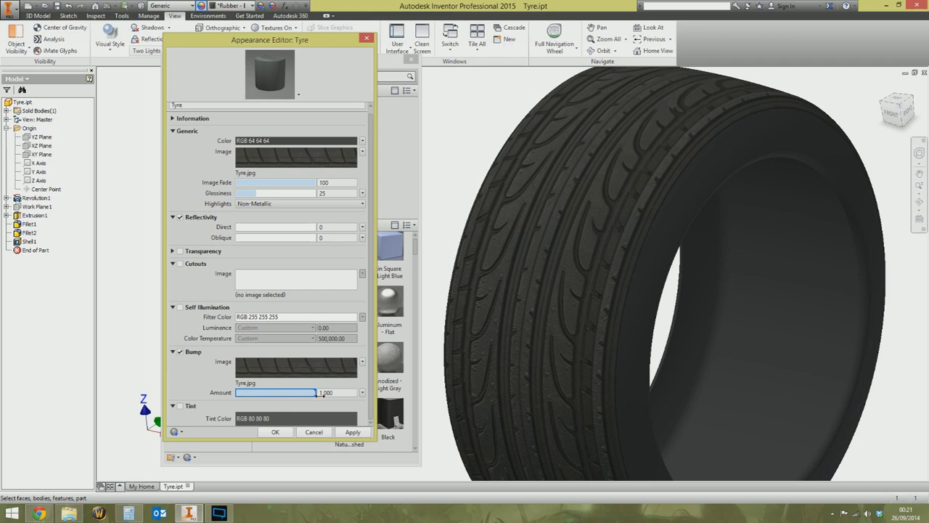
mouse_move(323, 394)
mouse_down()
mouse_move(187, 388)
mouse_move(320, 392)
mouse_up()
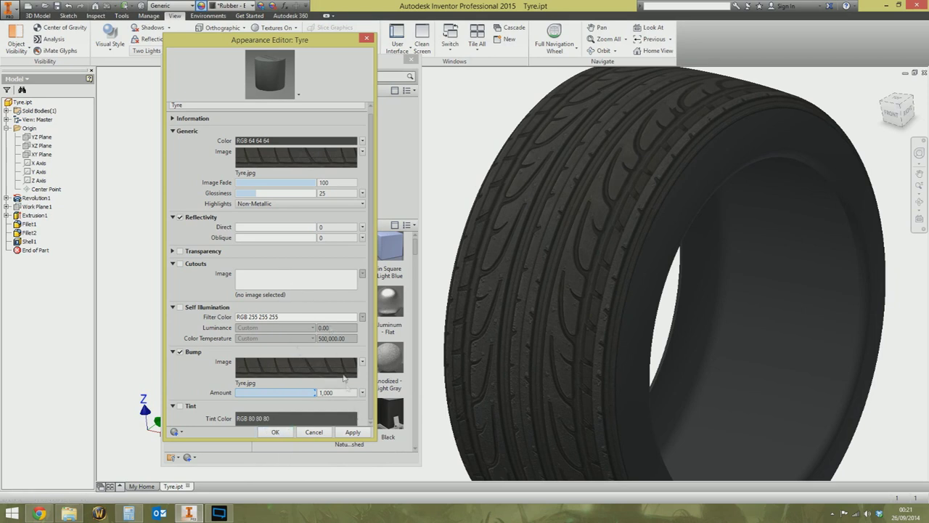
click(353, 432)
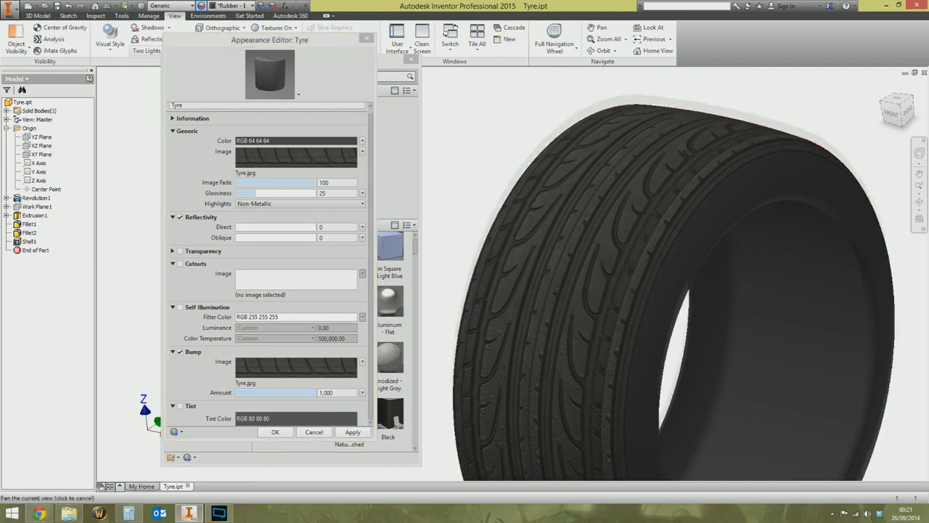
Lower the Tyre appearance's glossiness to 14 and raise direct reflectivity to 33
scroll(603, 297, down, 3)
scroll(602, 296, up, 3)
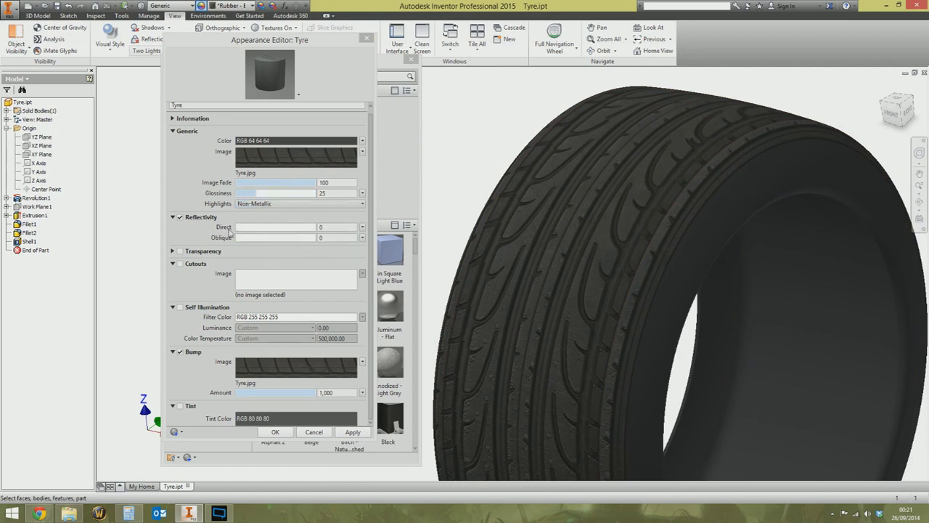
drag(231, 227, 258, 227)
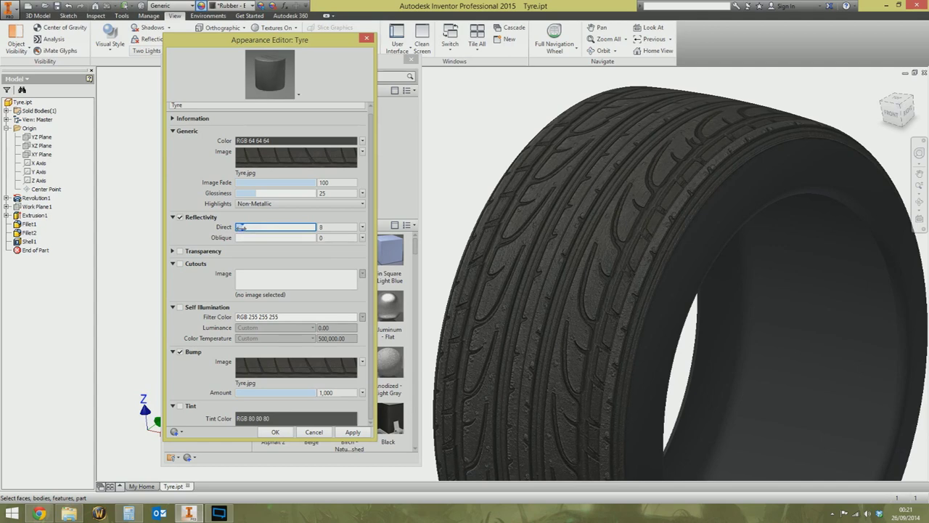
click(253, 193)
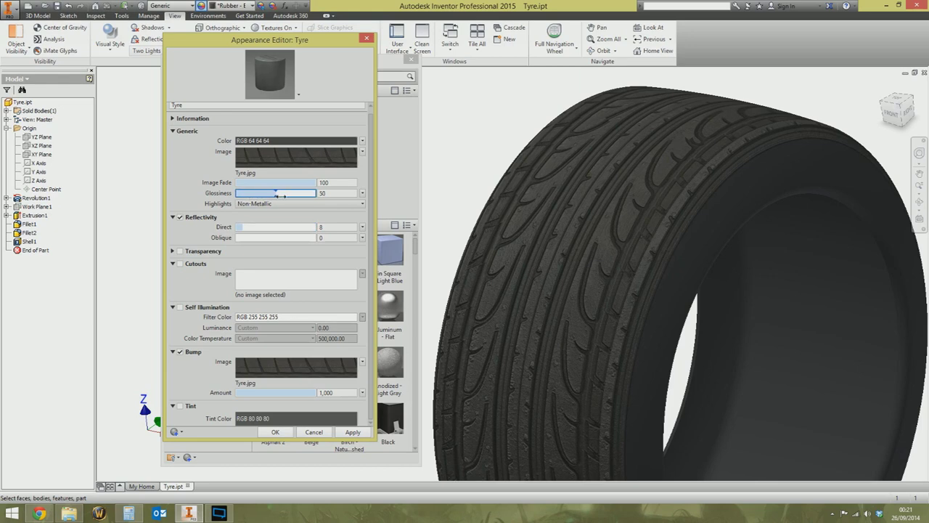
drag(280, 195, 310, 197)
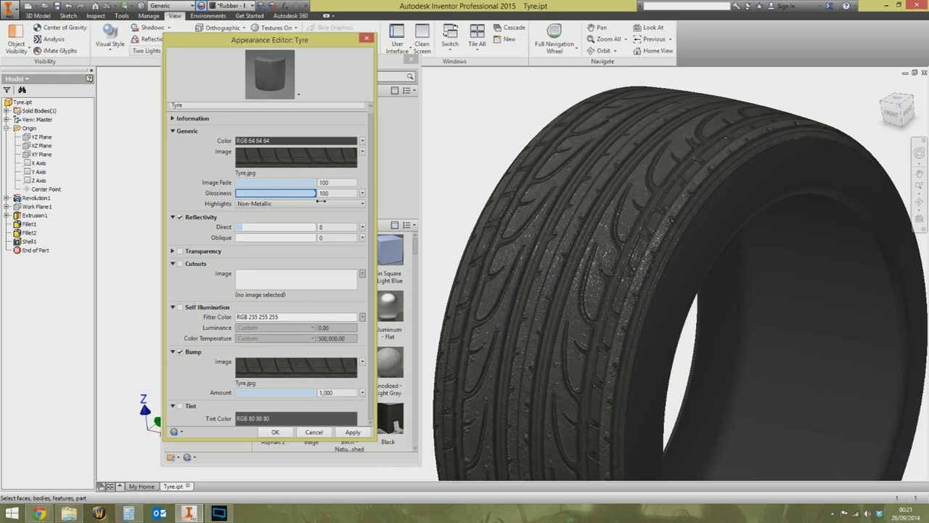
drag(258, 193, 264, 196)
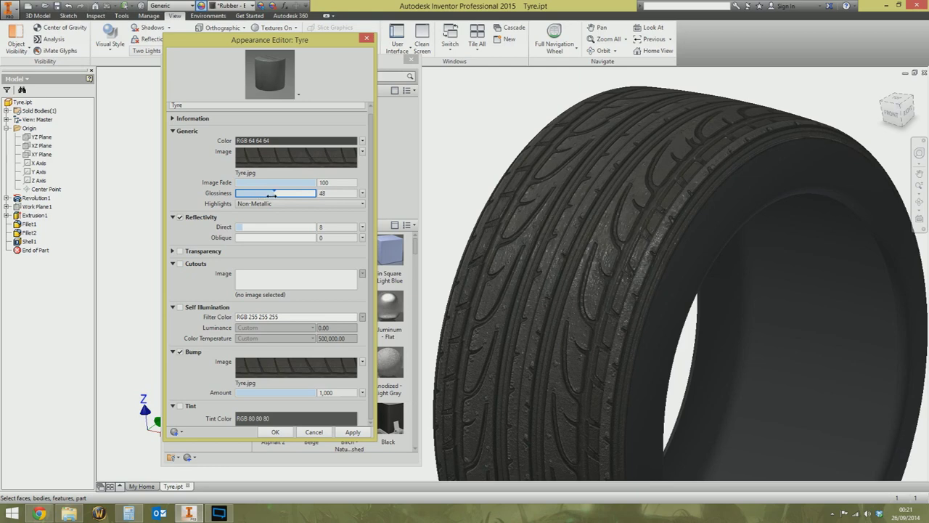
drag(264, 195, 236, 193)
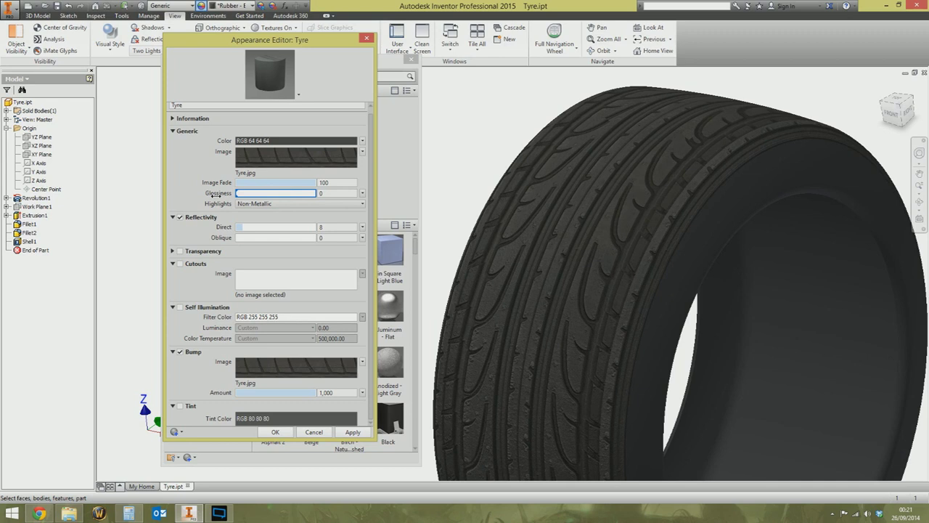
drag(242, 228, 252, 228)
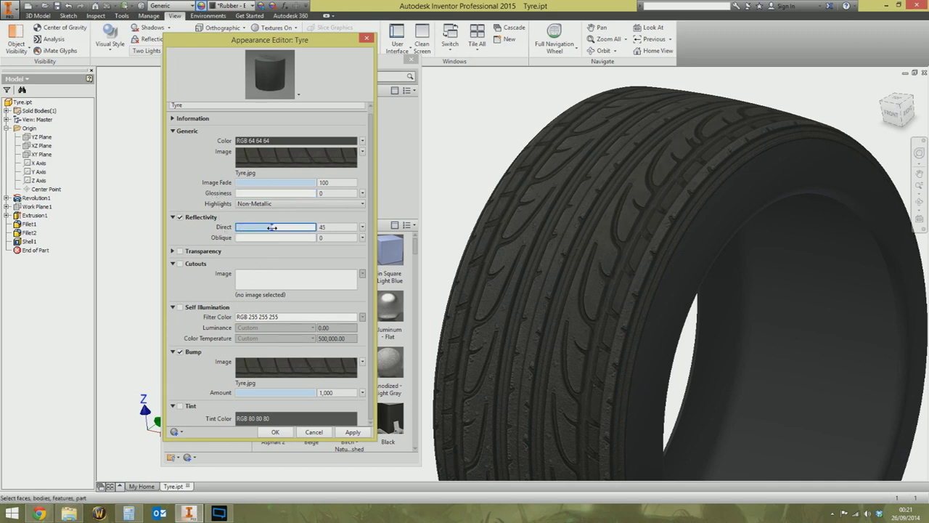
drag(291, 229, 262, 228)
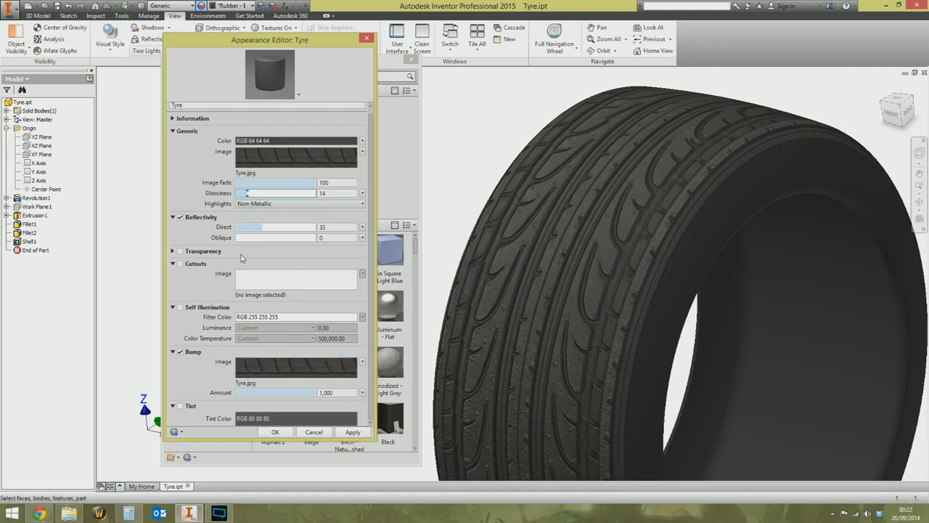
Keep Non-Metallic highlights after trying Metallic, and apply the appearance
click(254, 203)
click(305, 221)
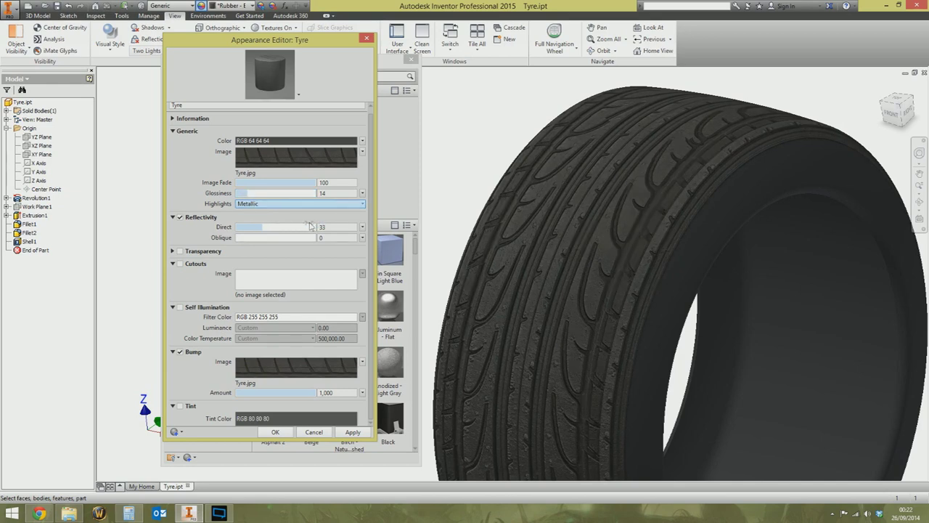
click(304, 204)
click(299, 212)
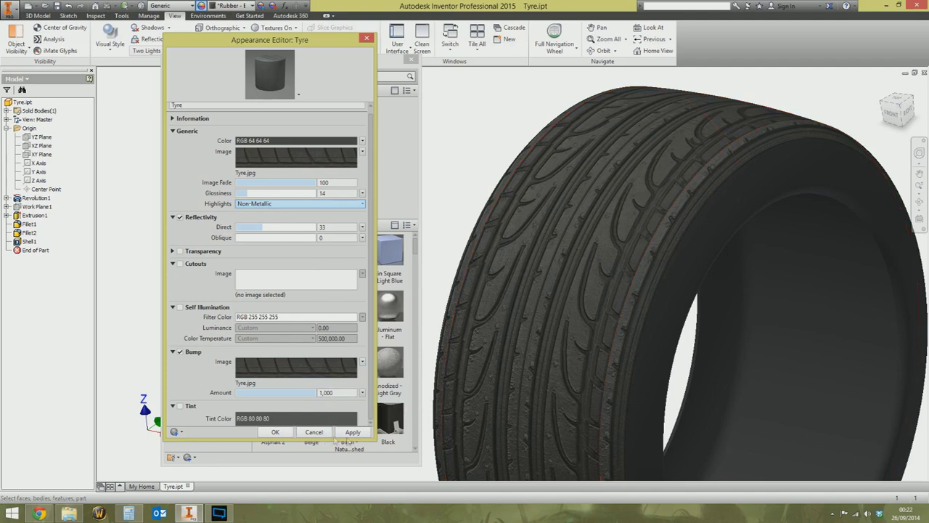
click(352, 432)
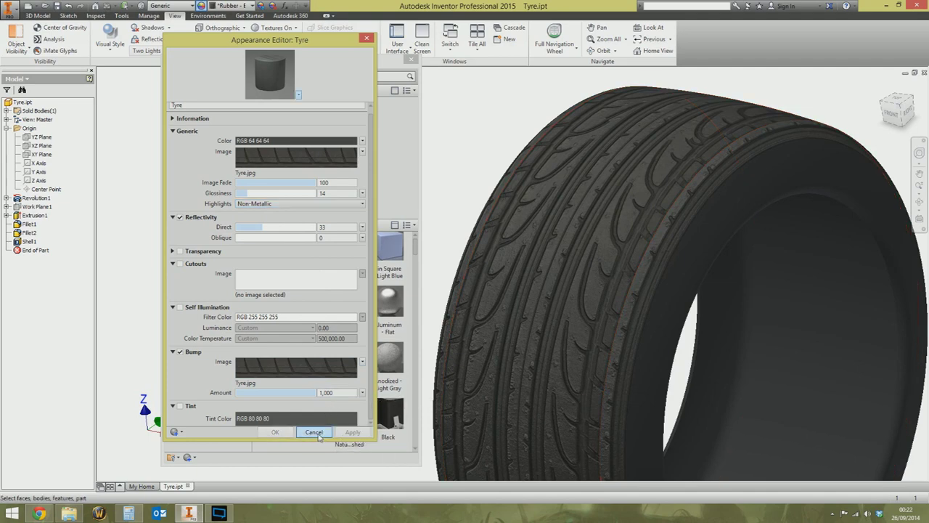
Cancel out of the Tyre appearance editor, view the tyre, and close the Appearance Browser
click(315, 432)
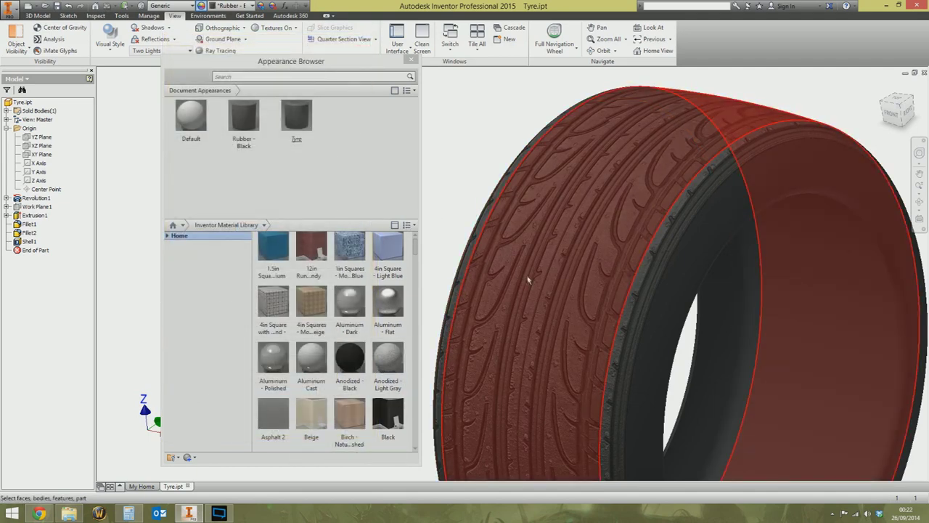
shift+middle_drag(545, 286, 624, 167)
scroll(590, 188, up, 5)
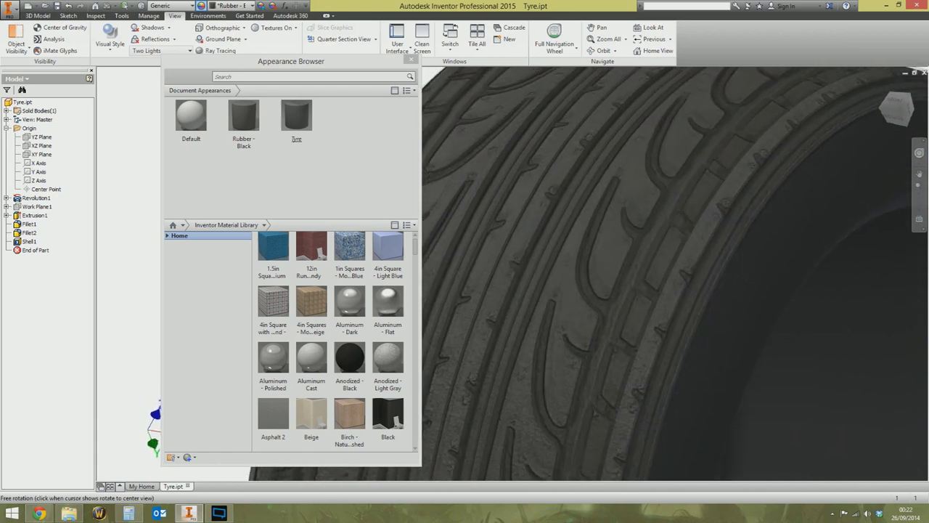
scroll(586, 229, down, 5)
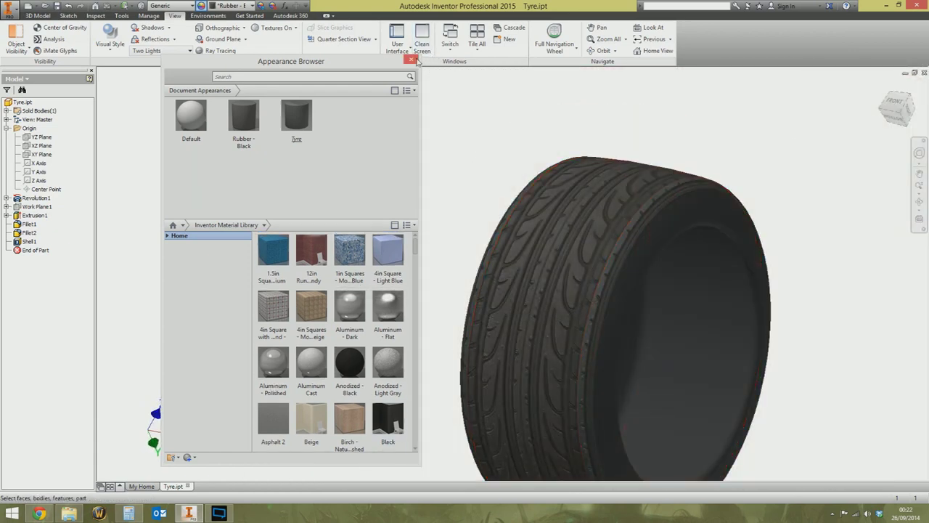
click(410, 59)
Render the tyre in the Realistic visual style and zoom and orbit to inspect the tread
click(113, 48)
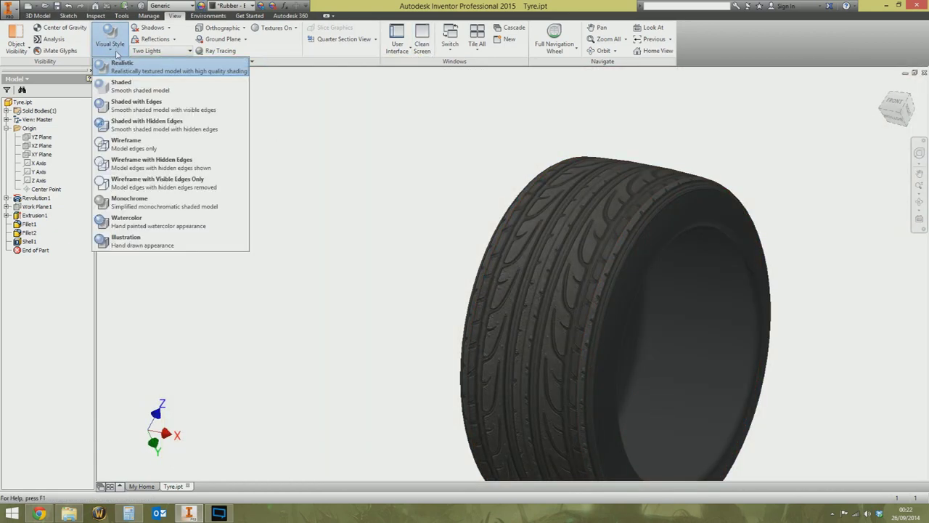
click(125, 66)
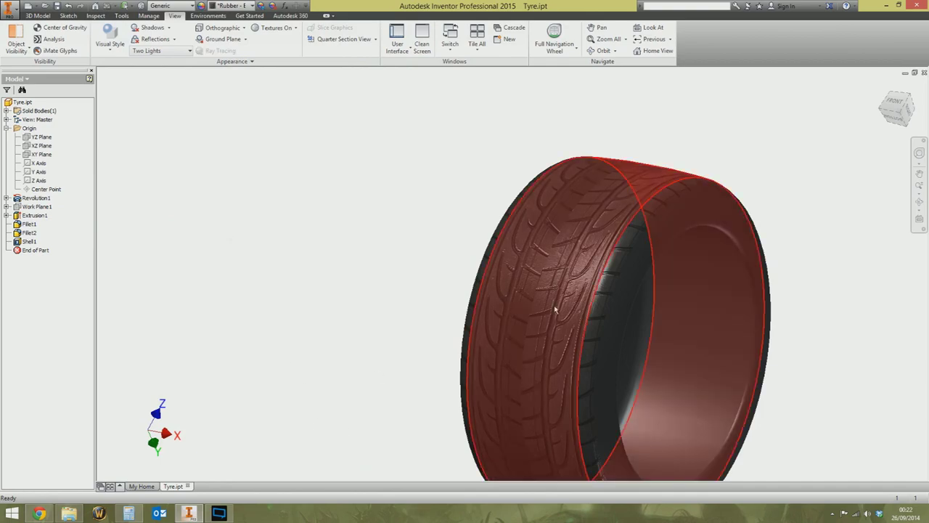
scroll(559, 325, up, 5)
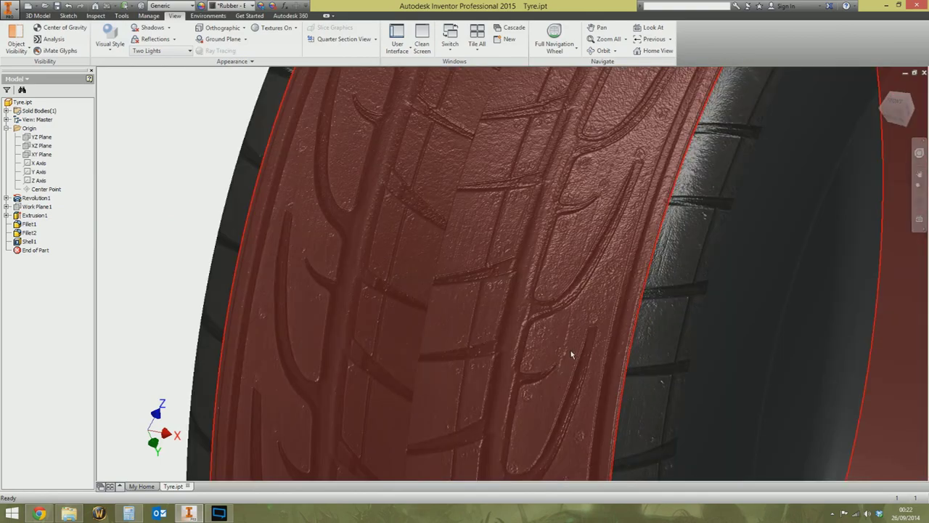
shift+middle_drag(571, 350, 415, 272)
key(Home)
shift+middle_drag(449, 320, 419, 269)
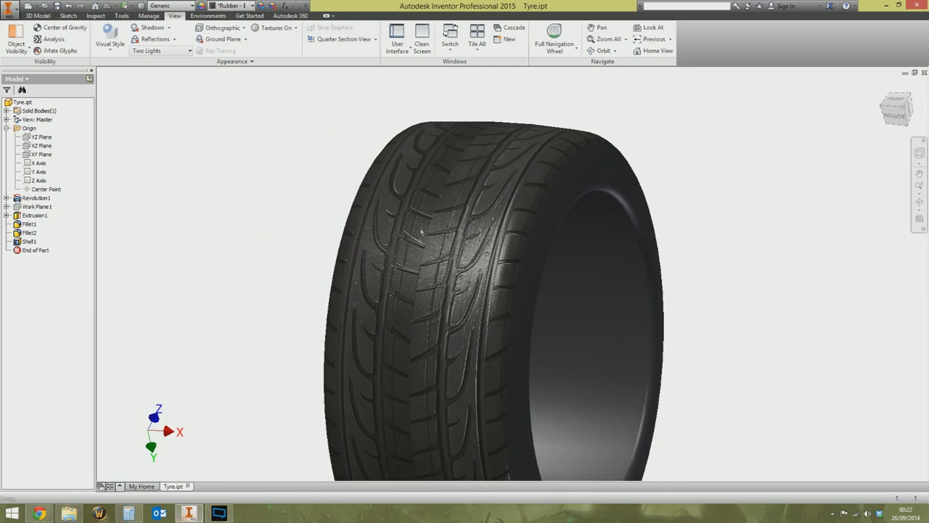
Compare the Shaded visual style against Realistic, finishing with the tyre in Realistic
click(110, 36)
click(148, 76)
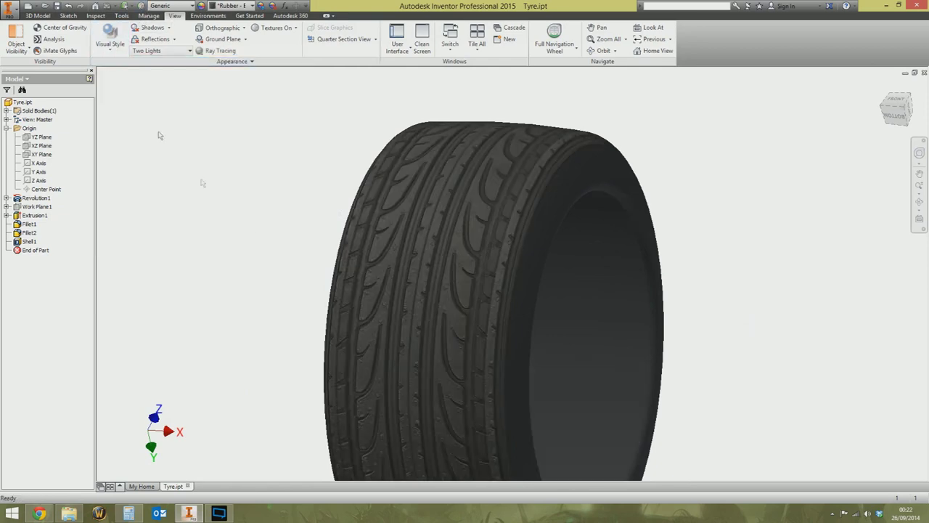
shift+middle_drag(508, 276, 363, 189)
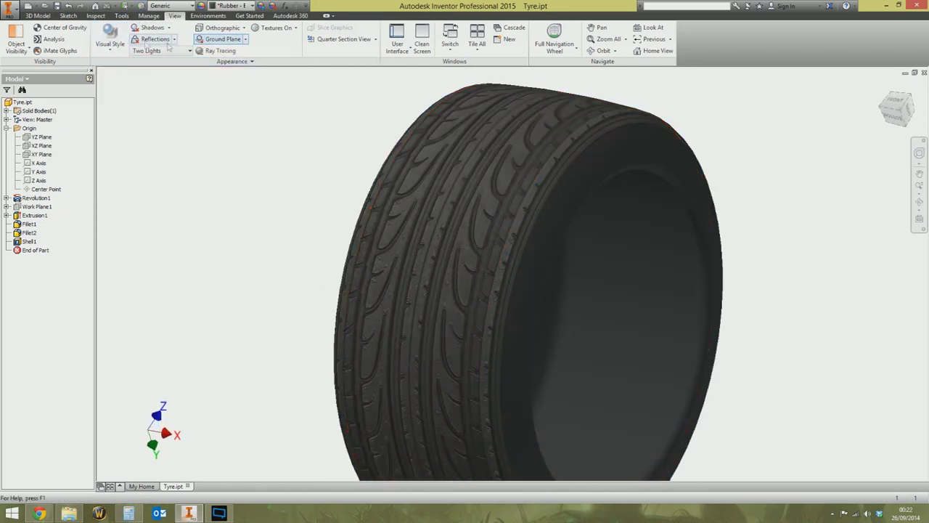
click(114, 48)
click(123, 85)
scroll(746, 359, up, 5)
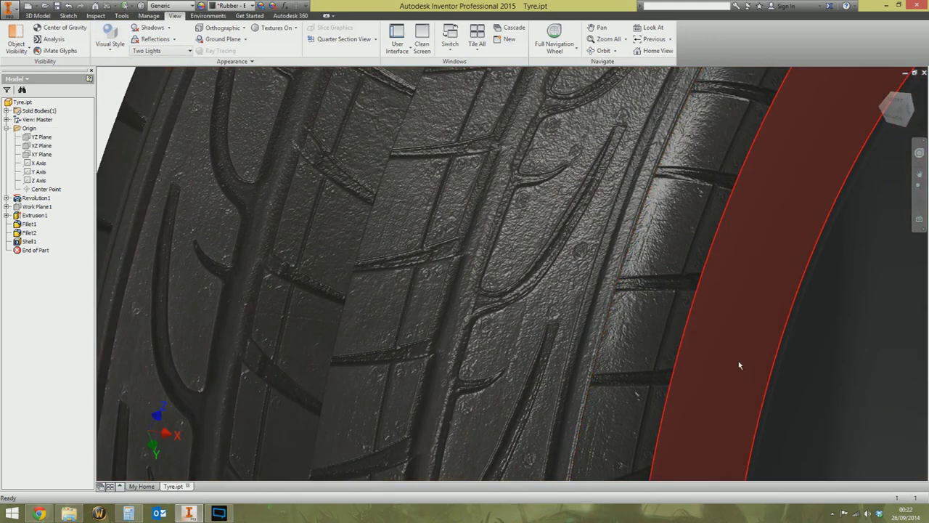
click(104, 45)
click(127, 62)
scroll(474, 280, down, 10)
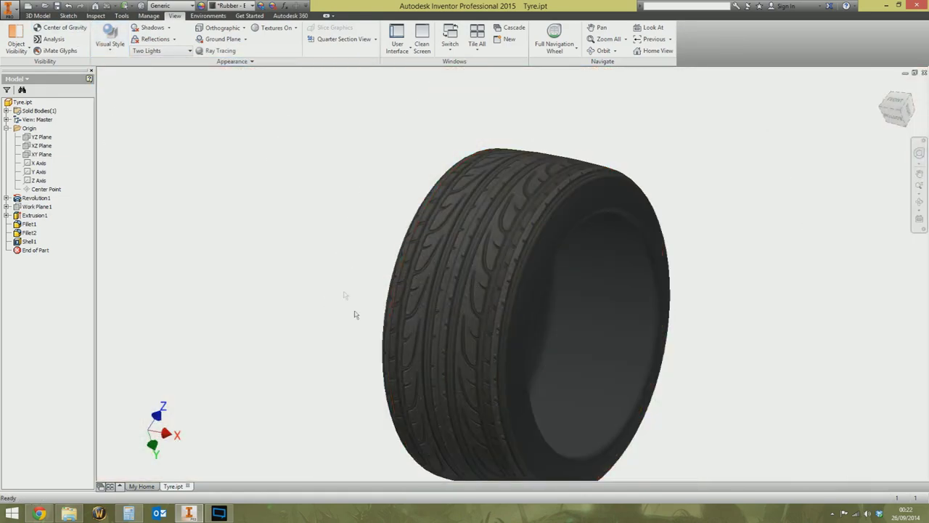
click(222, 28)
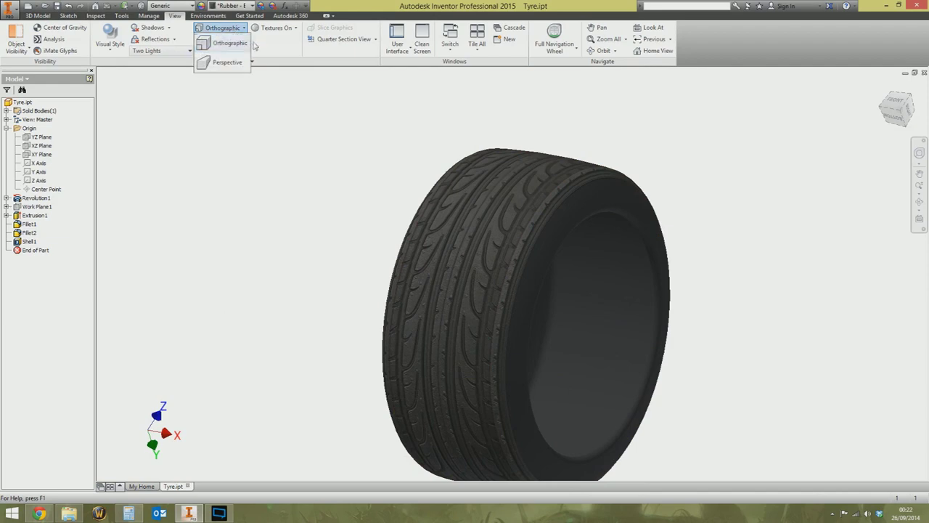
Switch to perspective projection with Plain Room lighting, viewing the tyre from an elevated front angle
click(217, 62)
scroll(436, 294, up, 3)
scroll(425, 259, down, 4)
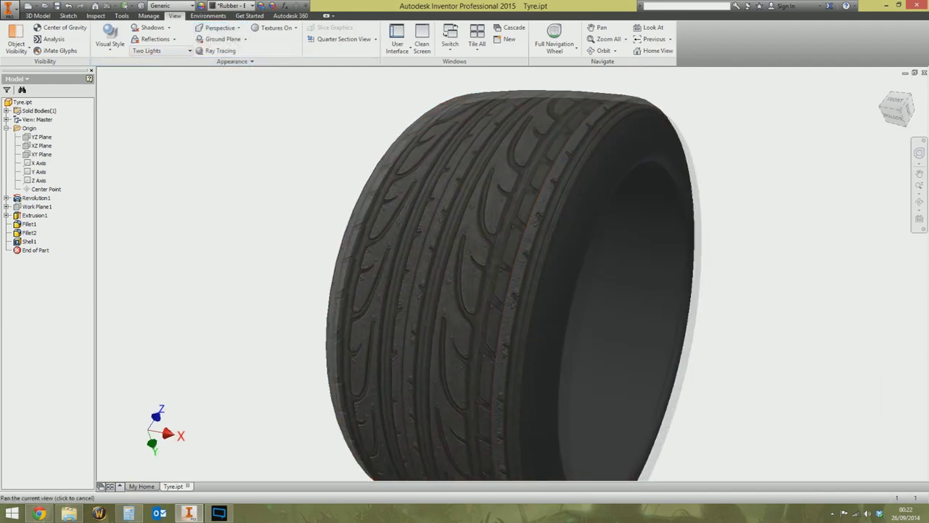
click(170, 52)
click(166, 122)
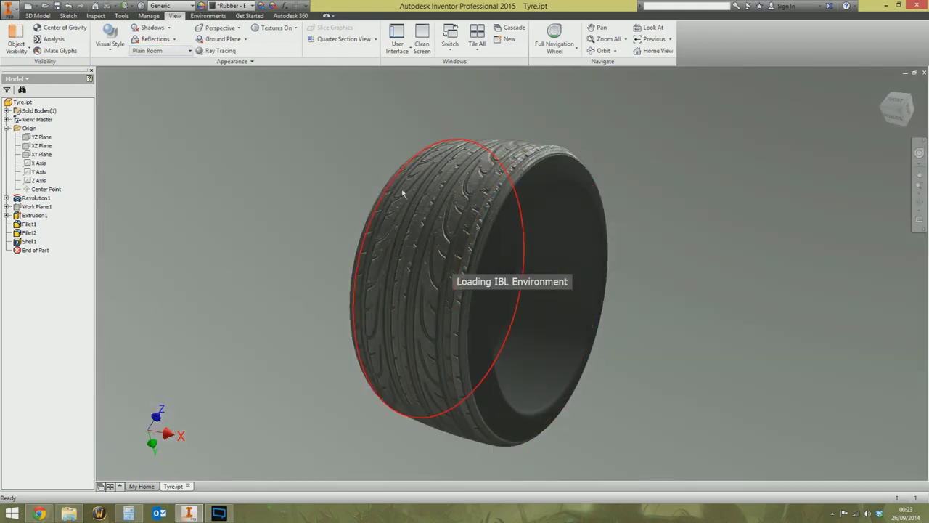
scroll(398, 192, up, 2)
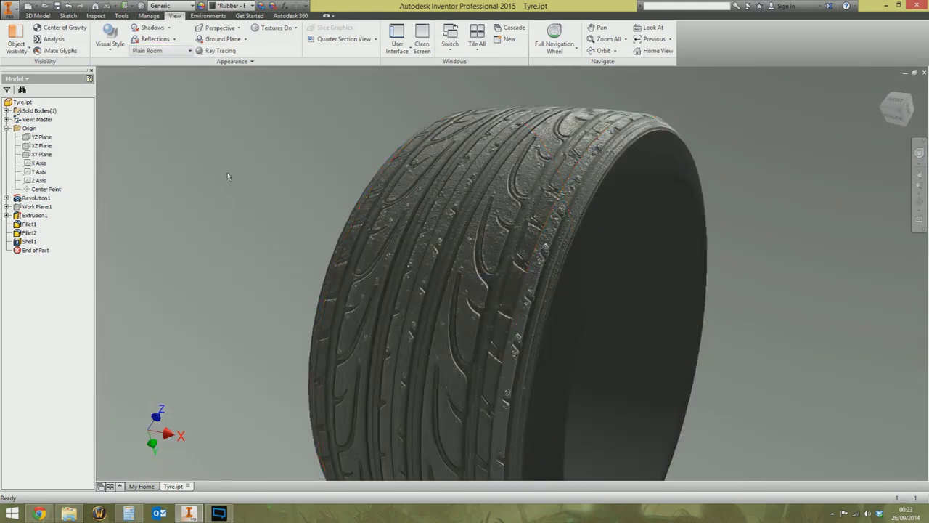
scroll(254, 172, down, 2)
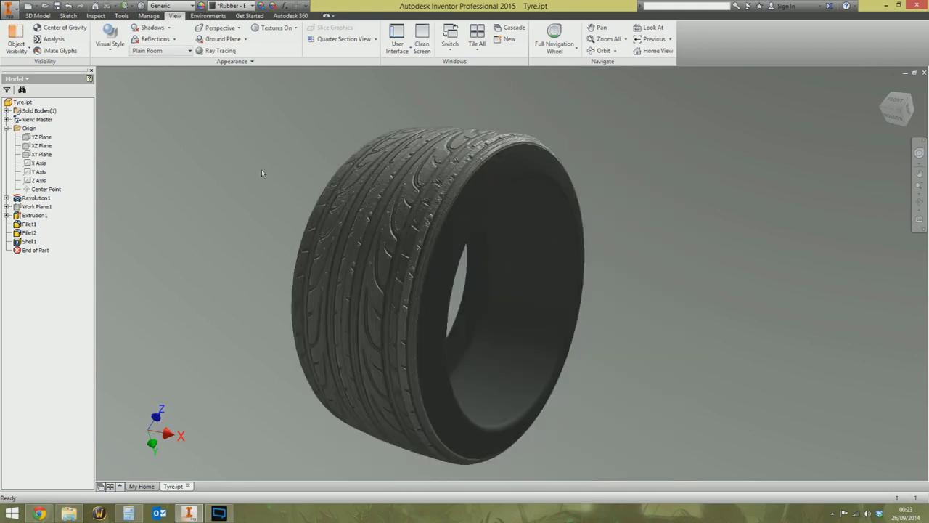
click(890, 110)
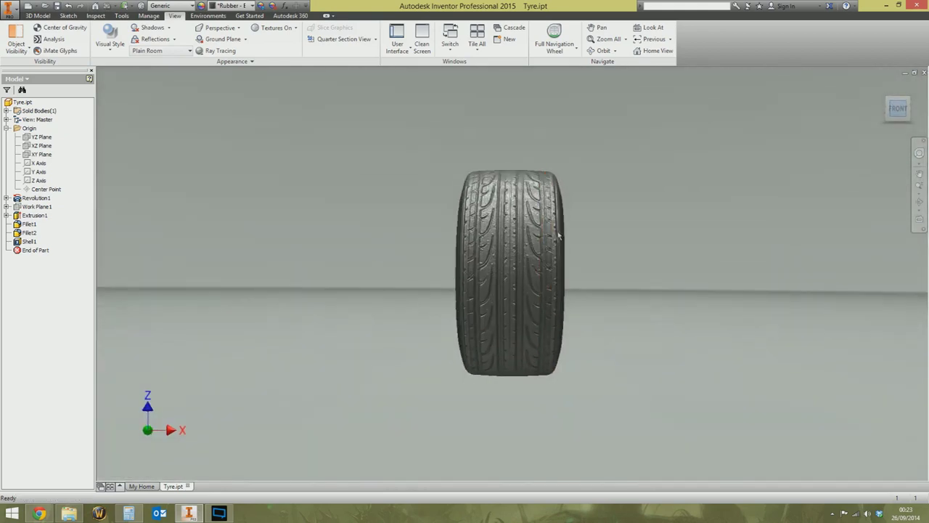
shift+middle_drag(508, 275, 461, 319)
scroll(429, 215, up, 4)
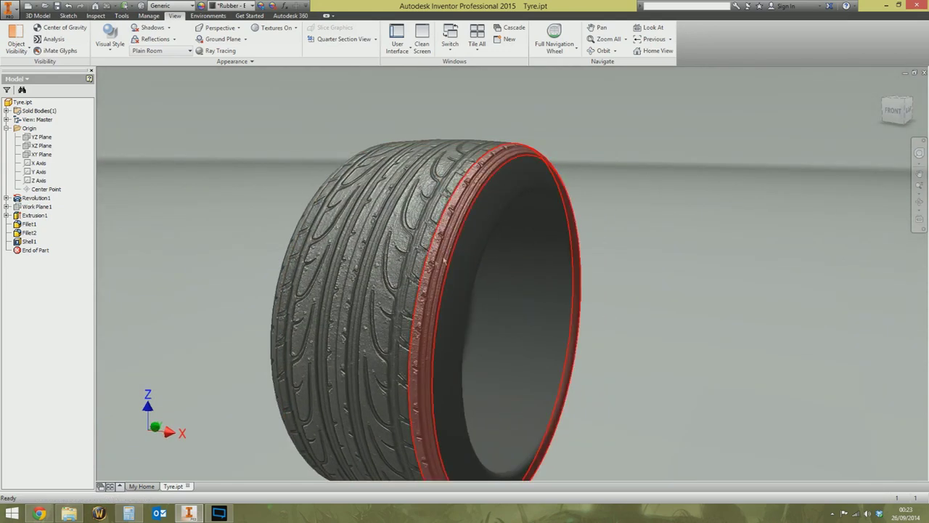
Try a ground shadow beneath the tyre, then turn the shadow back off
click(149, 28)
click(169, 29)
click(169, 29)
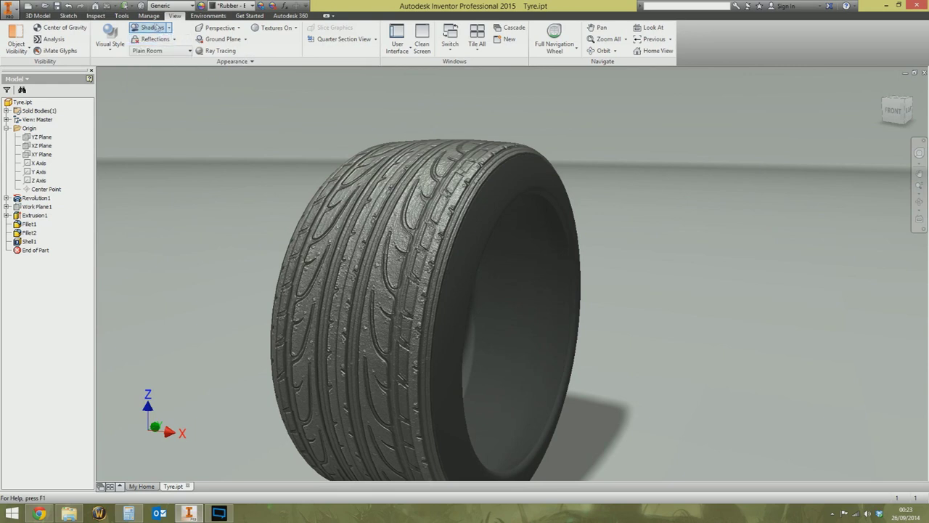
click(152, 28)
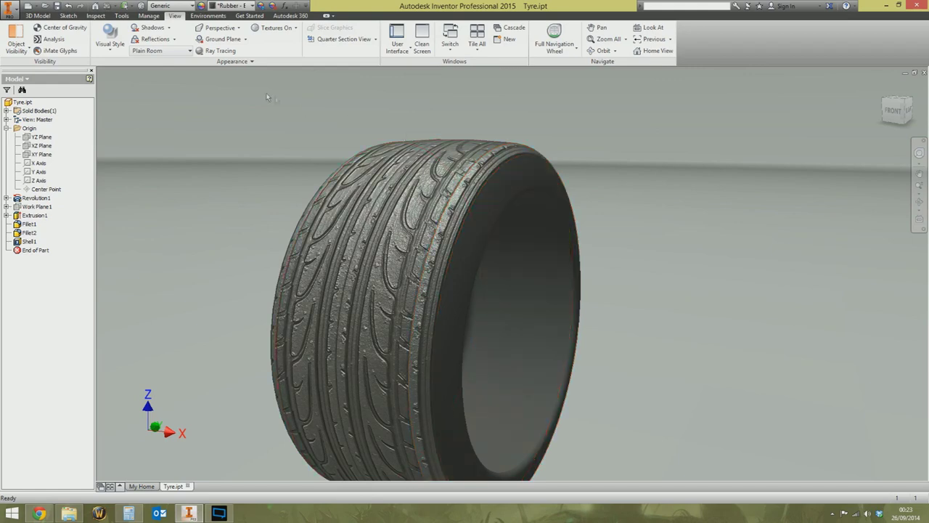
click(159, 50)
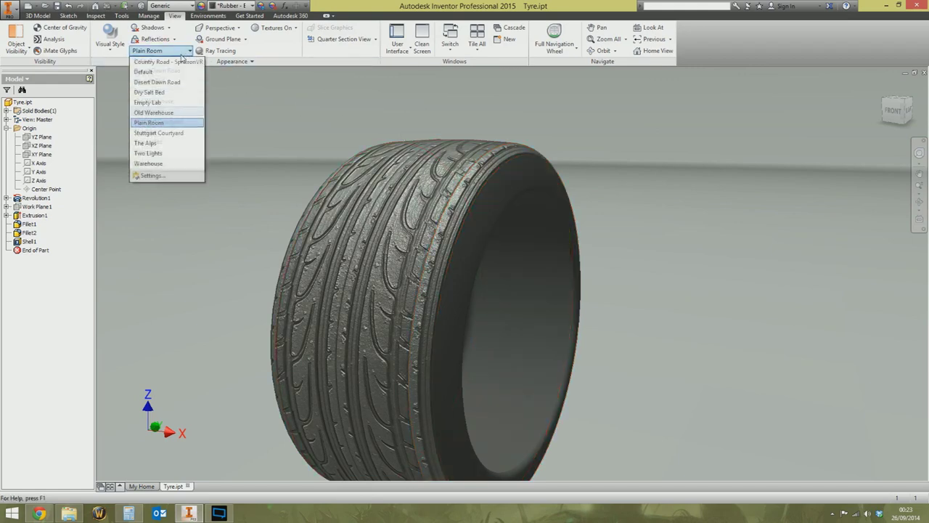
Preview the tyre under Dry Salt Bed, Stuttgart Courtyard, Plain Room and Old Warehouse lighting
click(158, 93)
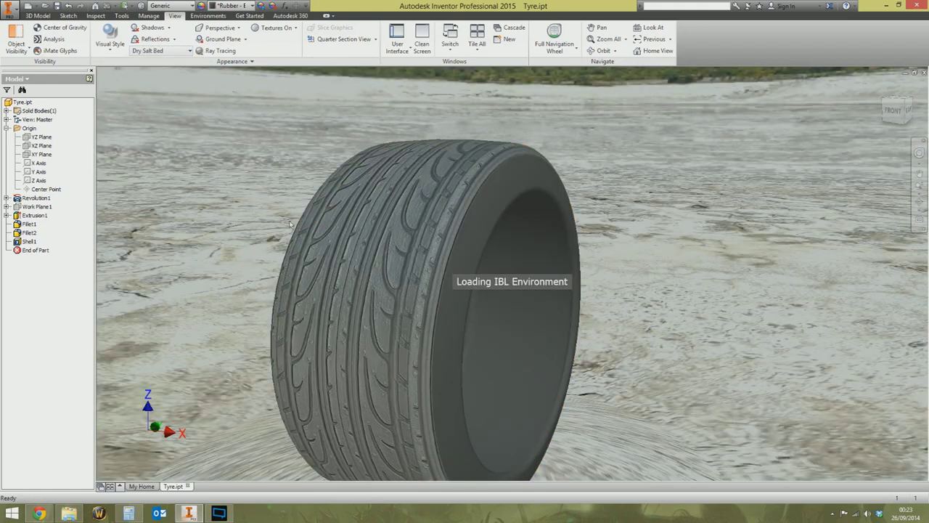
click(160, 50)
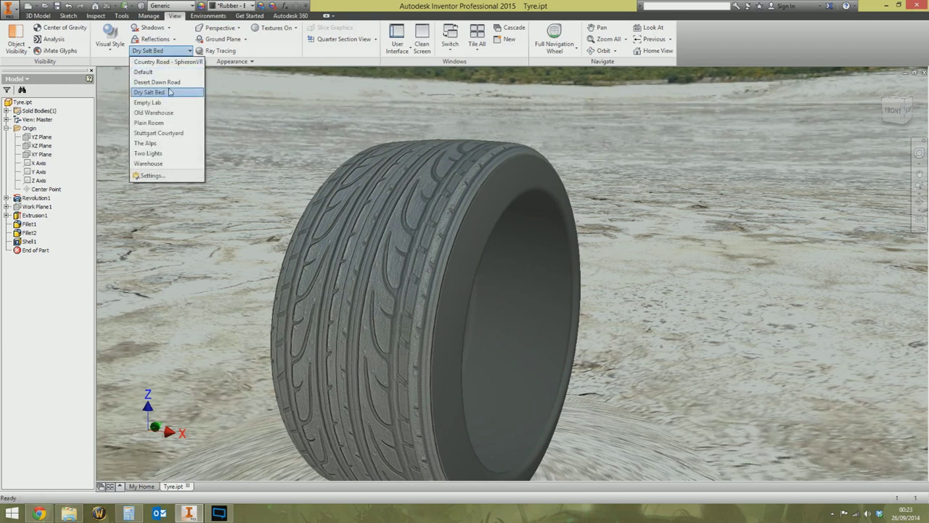
click(169, 132)
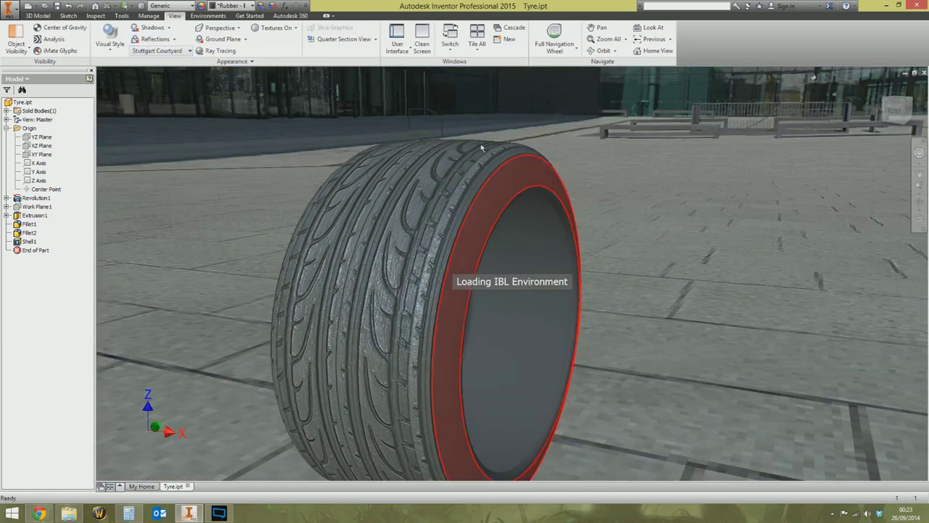
click(160, 50)
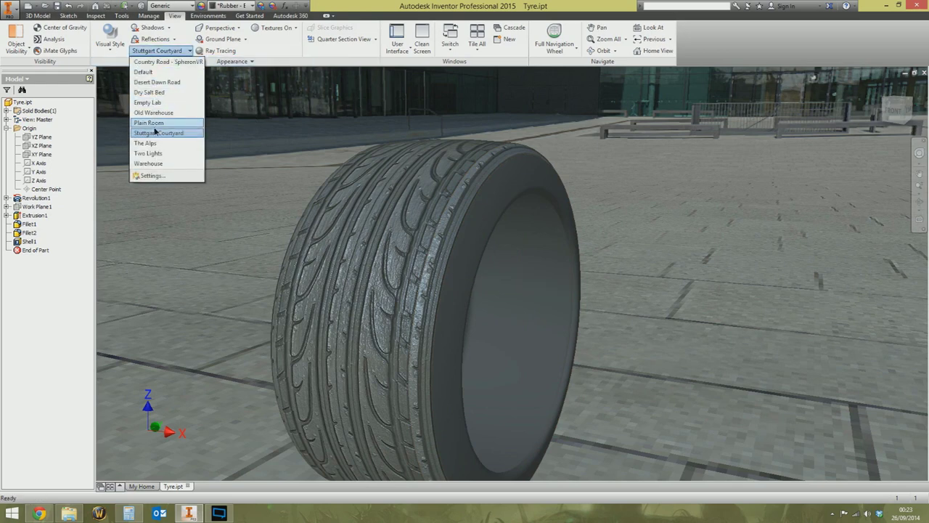
click(164, 127)
click(160, 50)
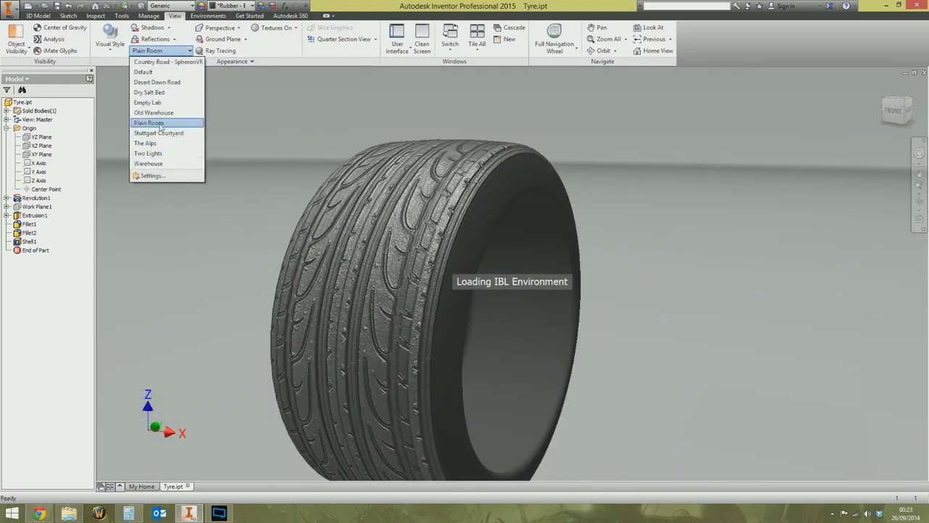
click(156, 113)
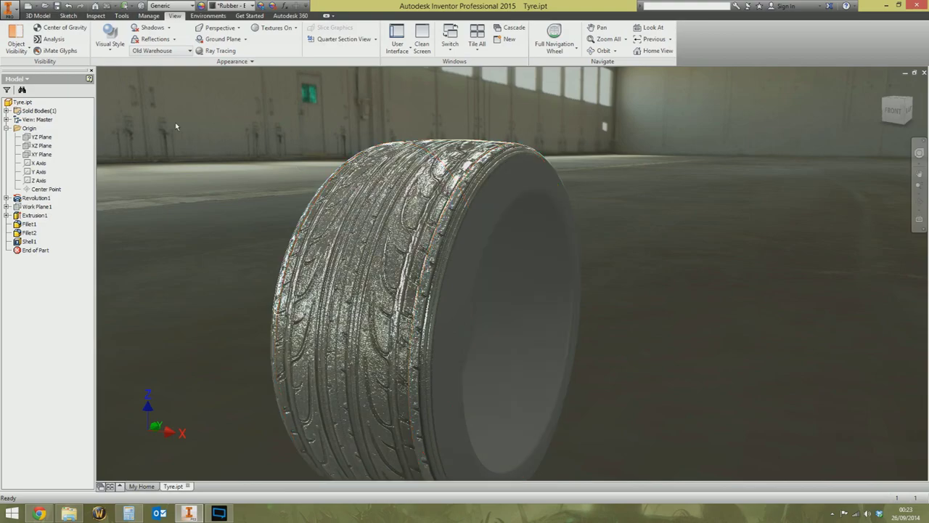
Orbit the tyre under Old Warehouse, then switch the lighting back to Plain Room
key(F4)
drag(435, 254, 595, 233)
key(Escape)
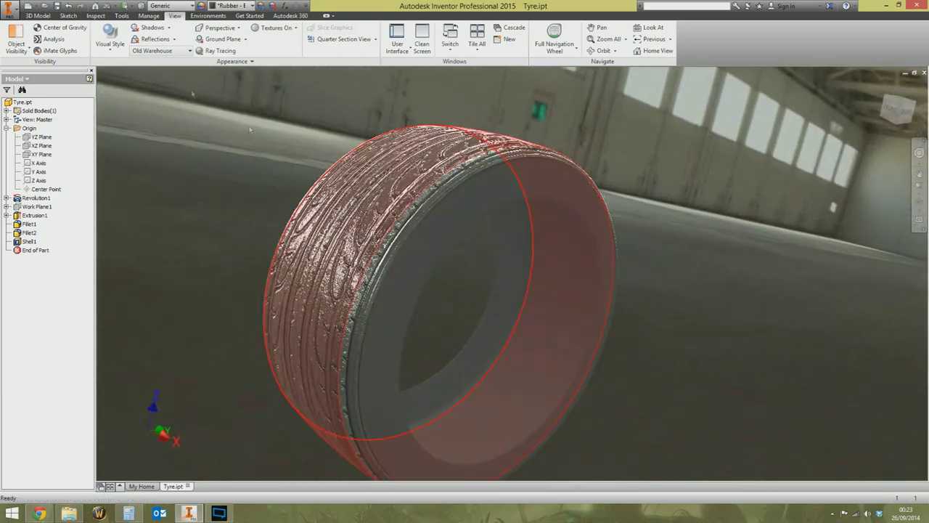
click(150, 51)
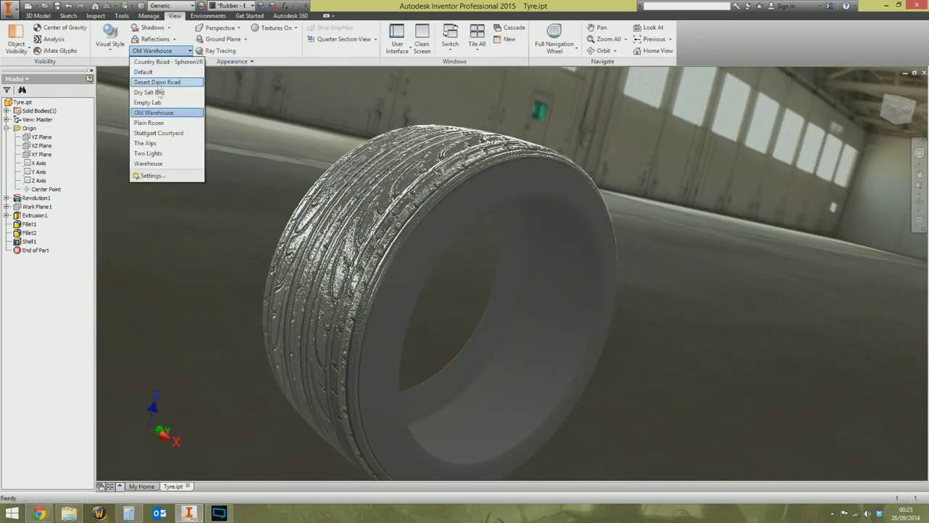
click(150, 122)
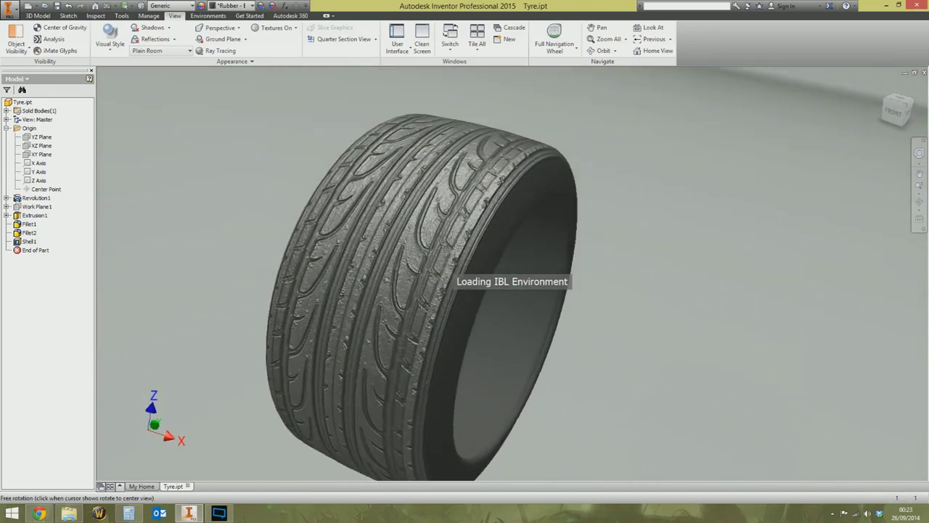
shift+middle_drag(479, 275, 498, 242)
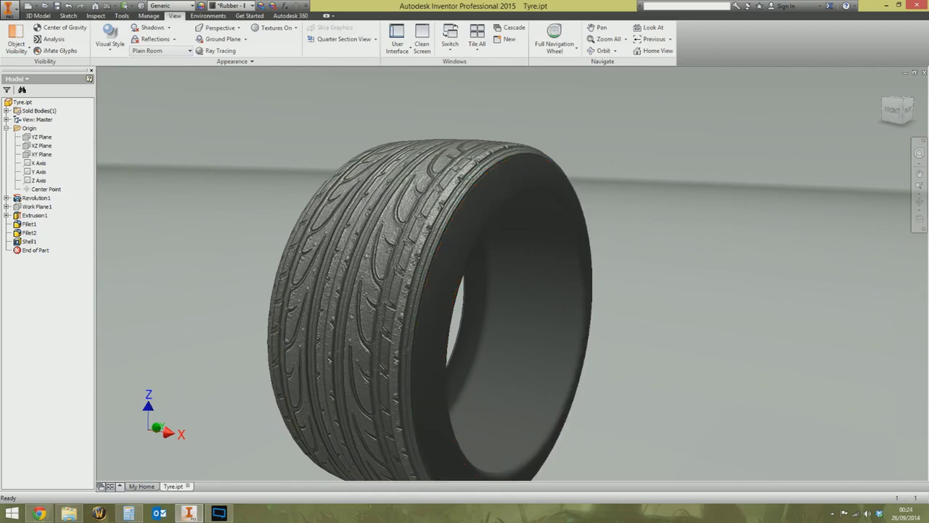
key(alt+Tab)
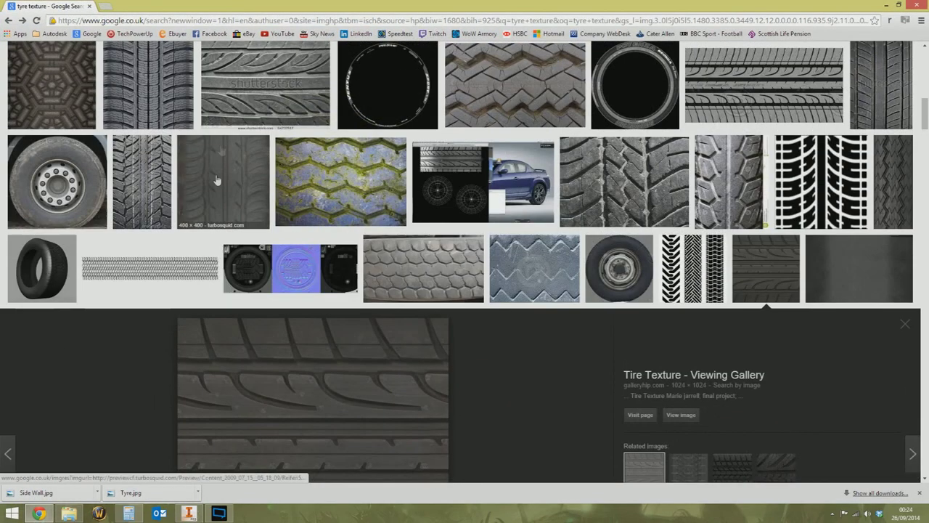
Search Google Images for 'tyre side wall texture', browse the results, and return to Inventor
scroll(222, 150, up, 10)
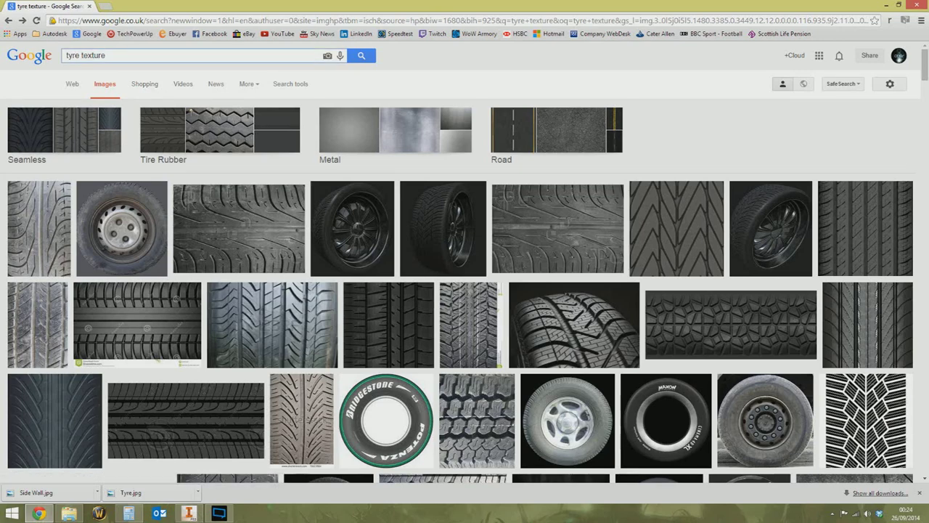
text(ll)
key(Return)
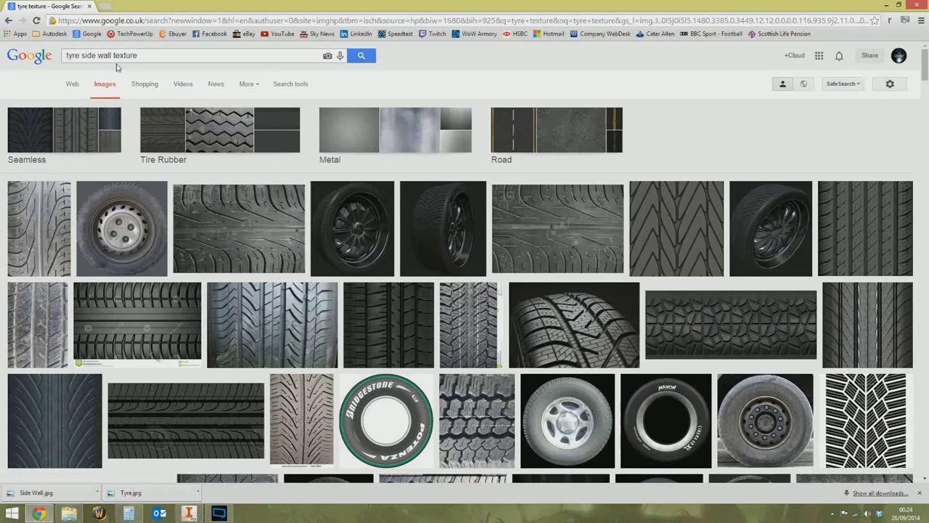
scroll(344, 349, down, 20)
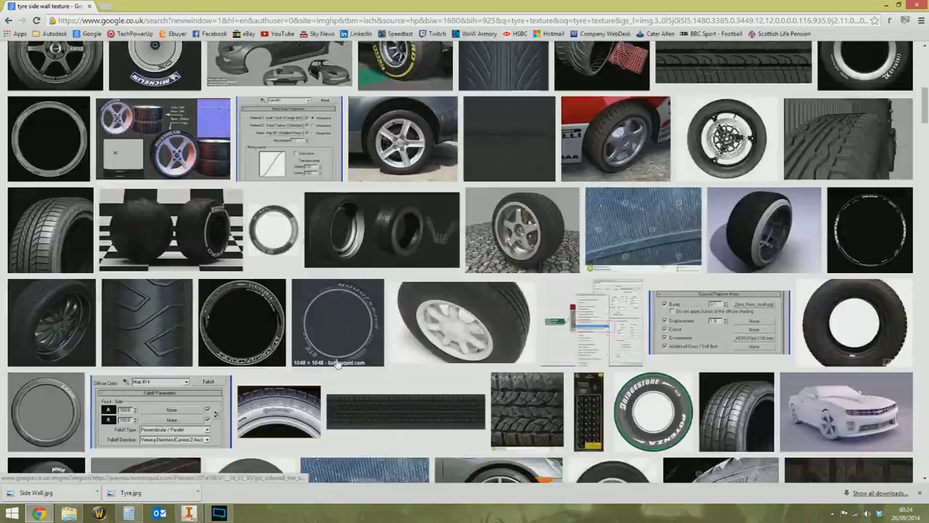
scroll(300, 404, down, 20)
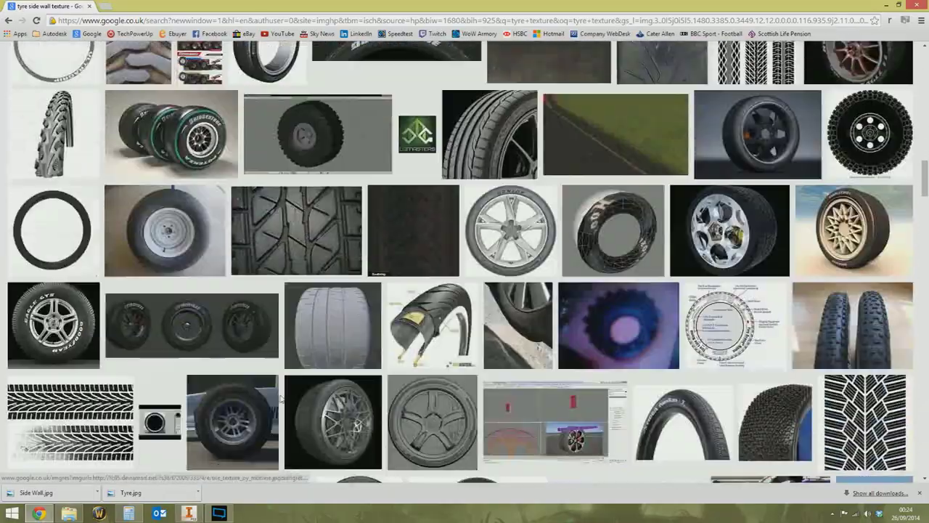
scroll(220, 365, down, 3)
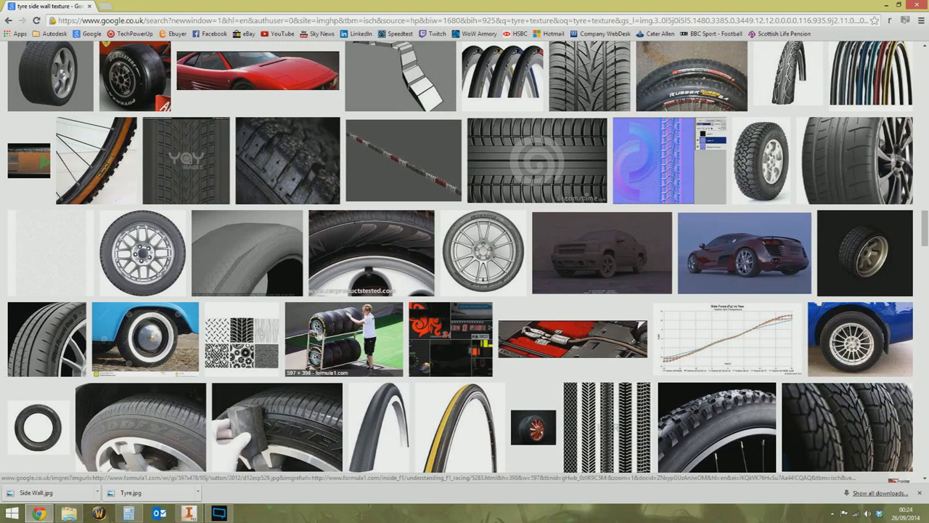
scroll(326, 330, down, 3)
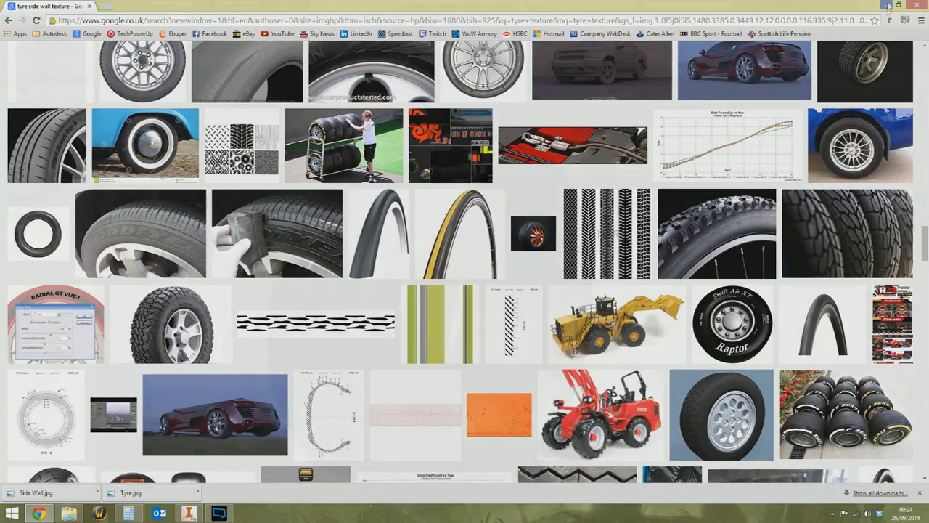
key(alt+Tab)
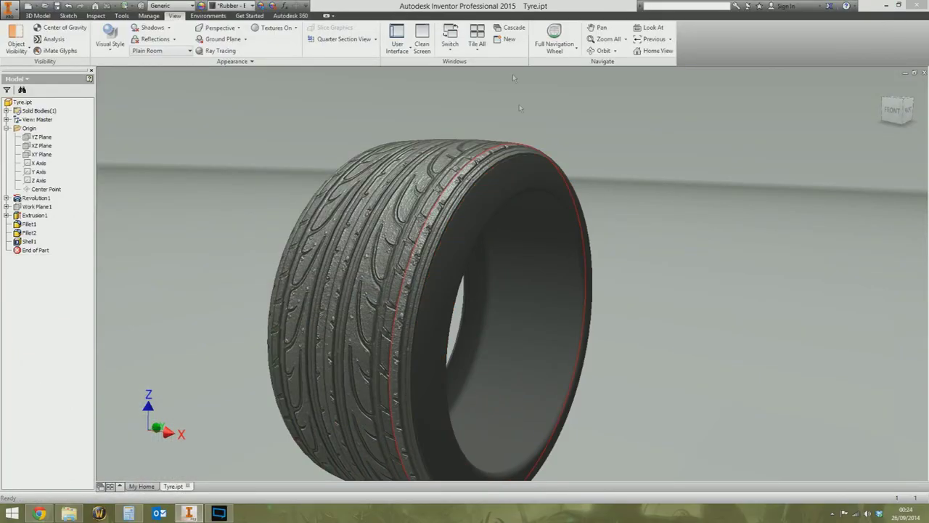
Orbit the tyre and bring up the Appearance Browser listing Default, Rubber - Black and Tyre
shift+middle_drag(611, 166, 552, 168)
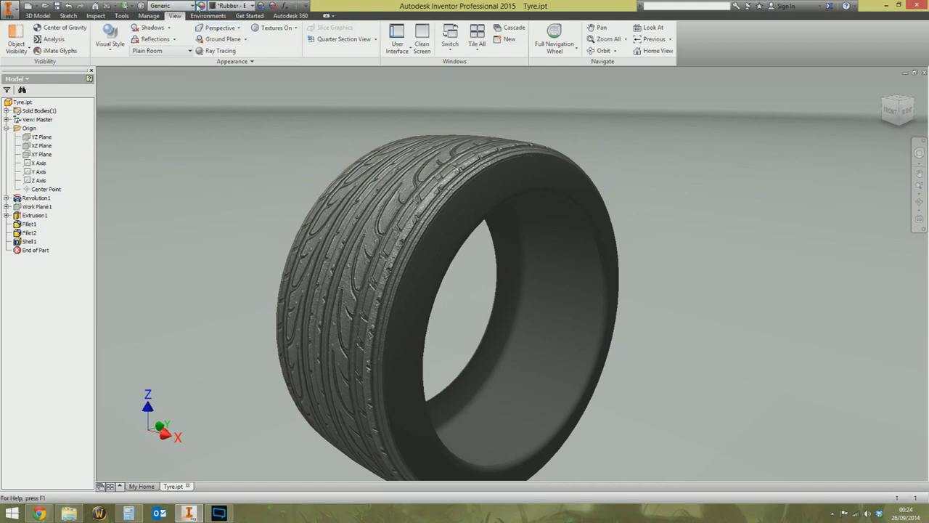
click(201, 5)
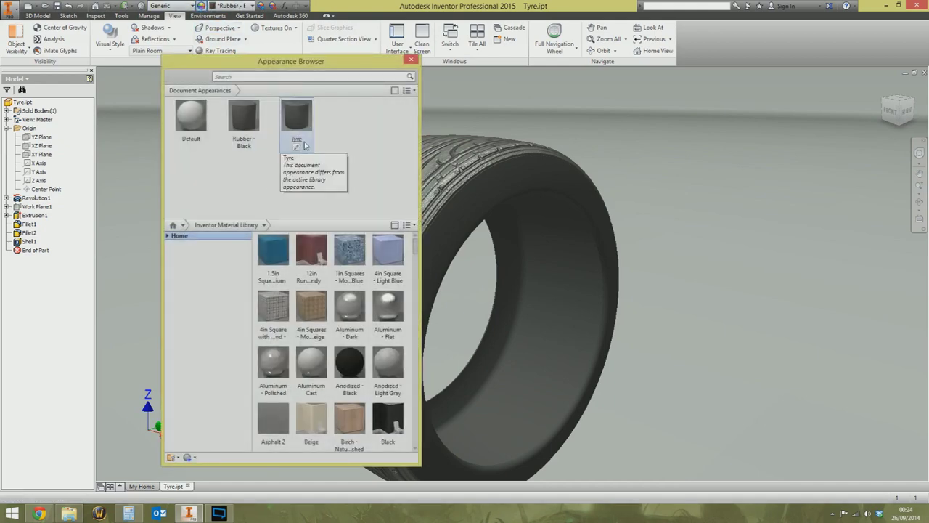
Add the Tyre document appearance to the Kumquat Library and confirm it appears there
click(299, 131)
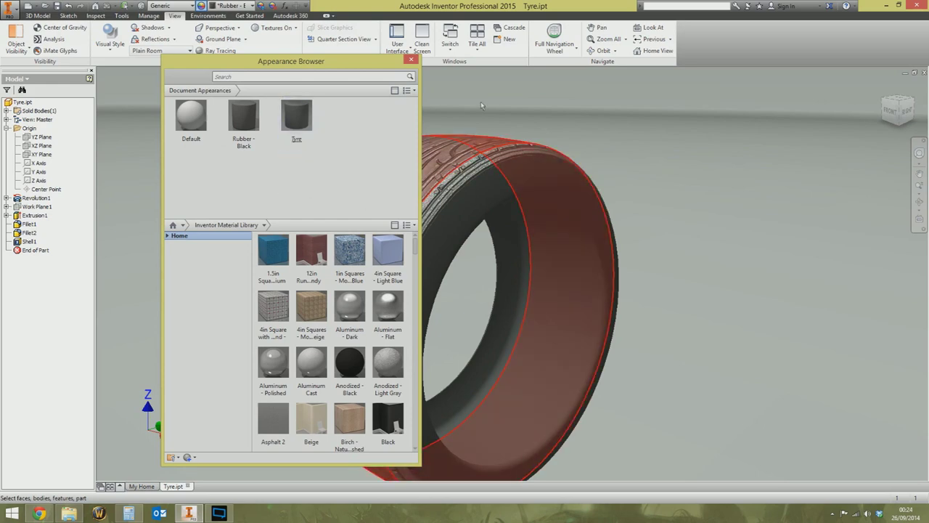
shift+middle_drag(479, 117, 595, 134)
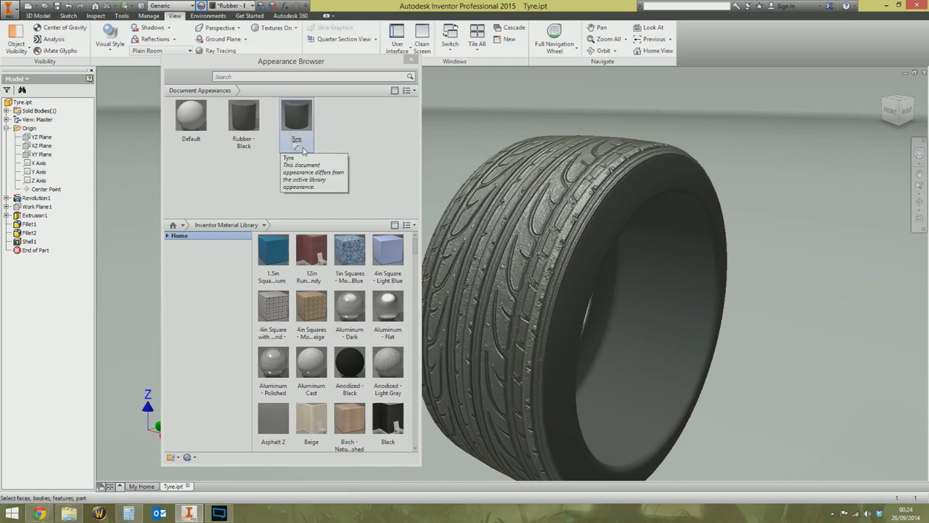
click(173, 236)
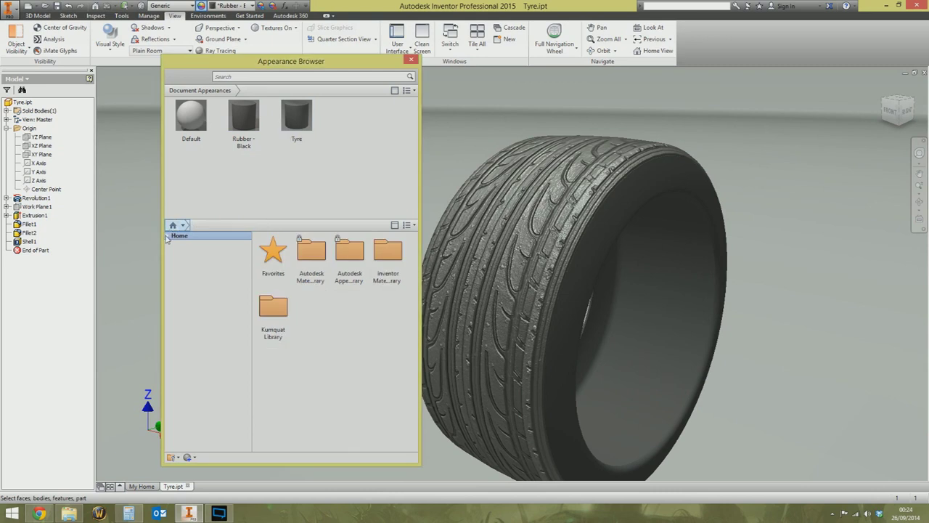
click(168, 234)
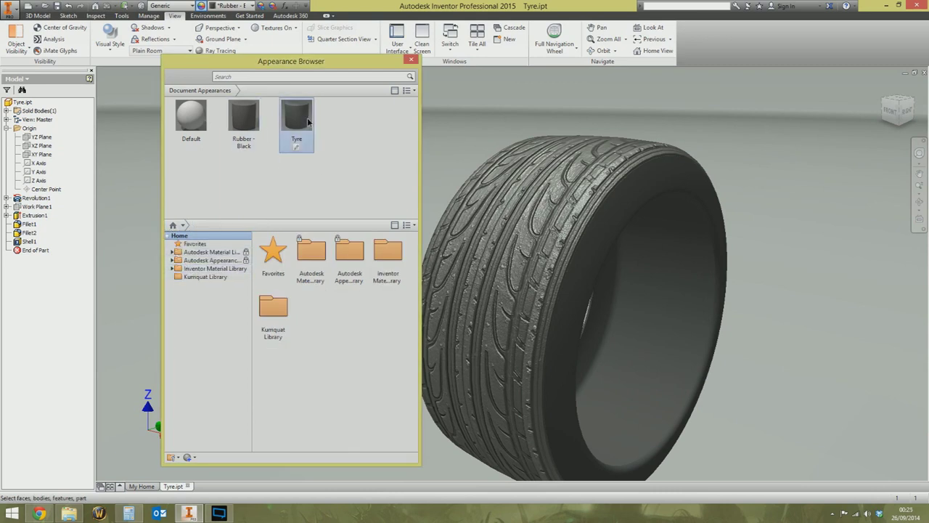
right_click(307, 118)
mouse_move(335, 180)
click(408, 202)
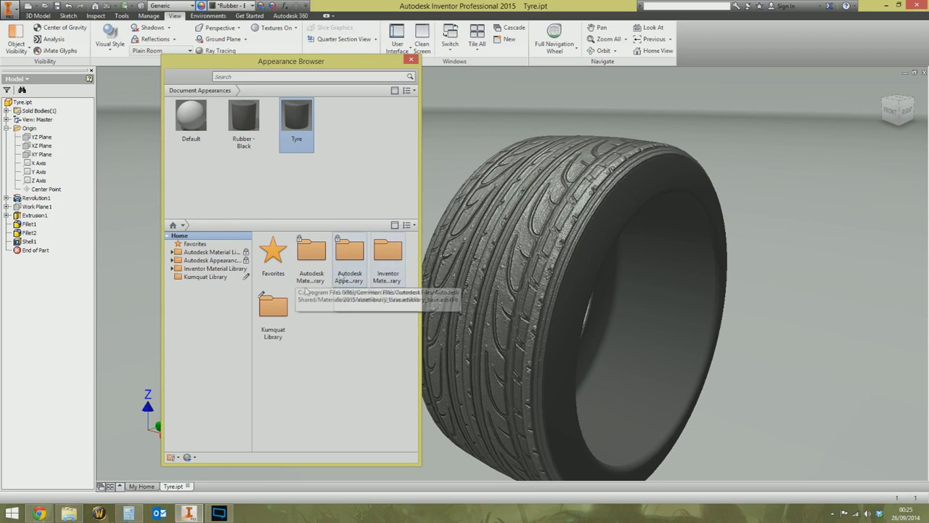
click(205, 277)
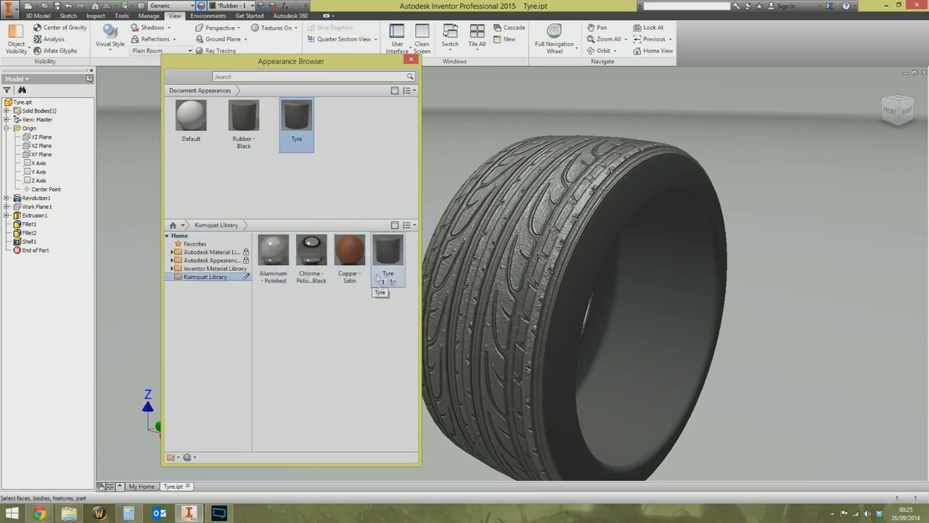
Close the Appearance Browser and orbit to view the tread and inner opening
click(411, 61)
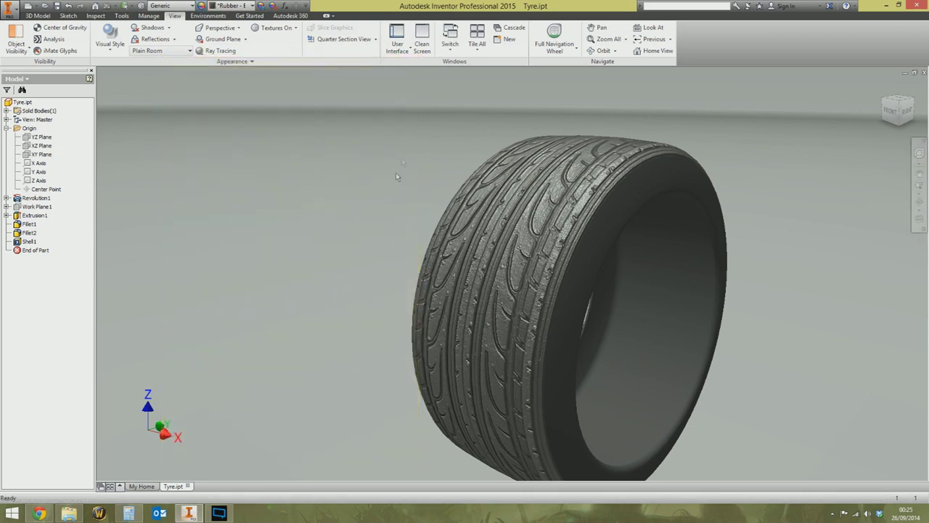
mouse_move(381, 317)
shift+middle_down()
mouse_move(508, 319)
mouse_move(370, 321)
mouse_move(384, 305)
shift+middle_up()
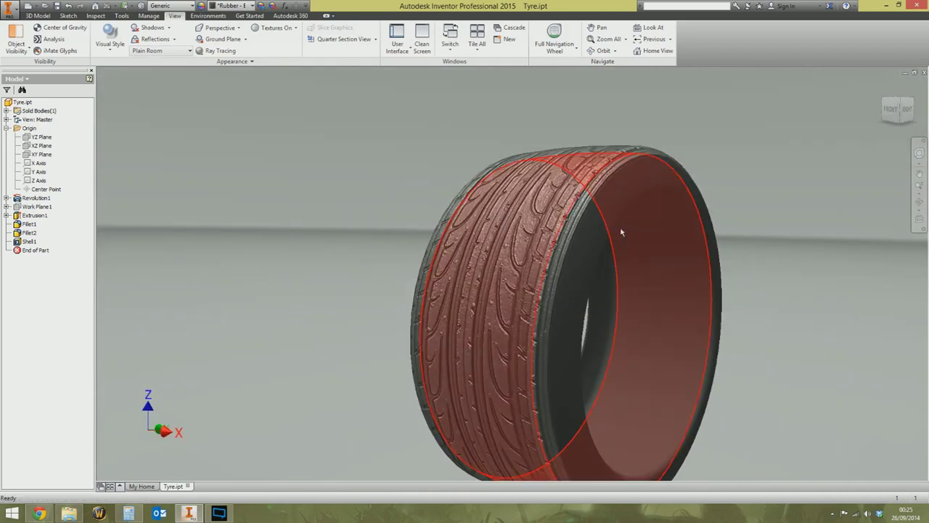
shift+middle_drag(452, 202, 436, 232)
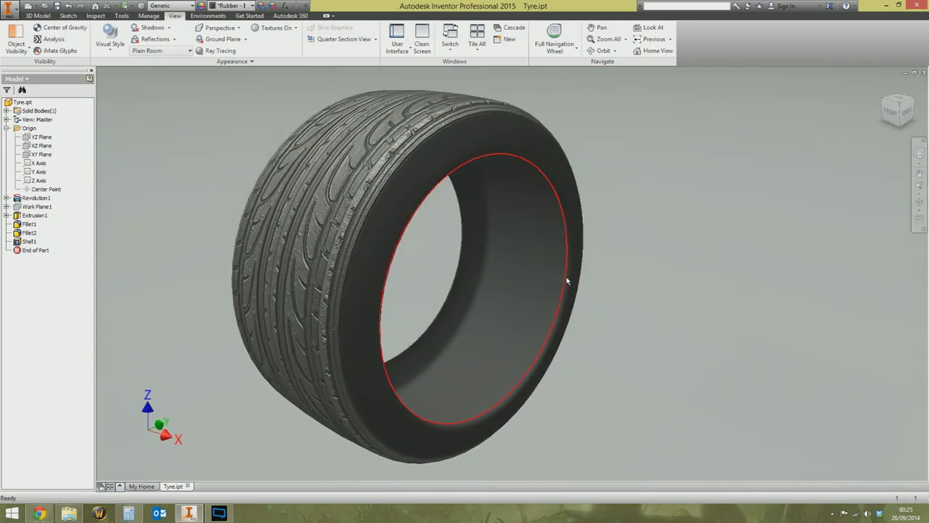